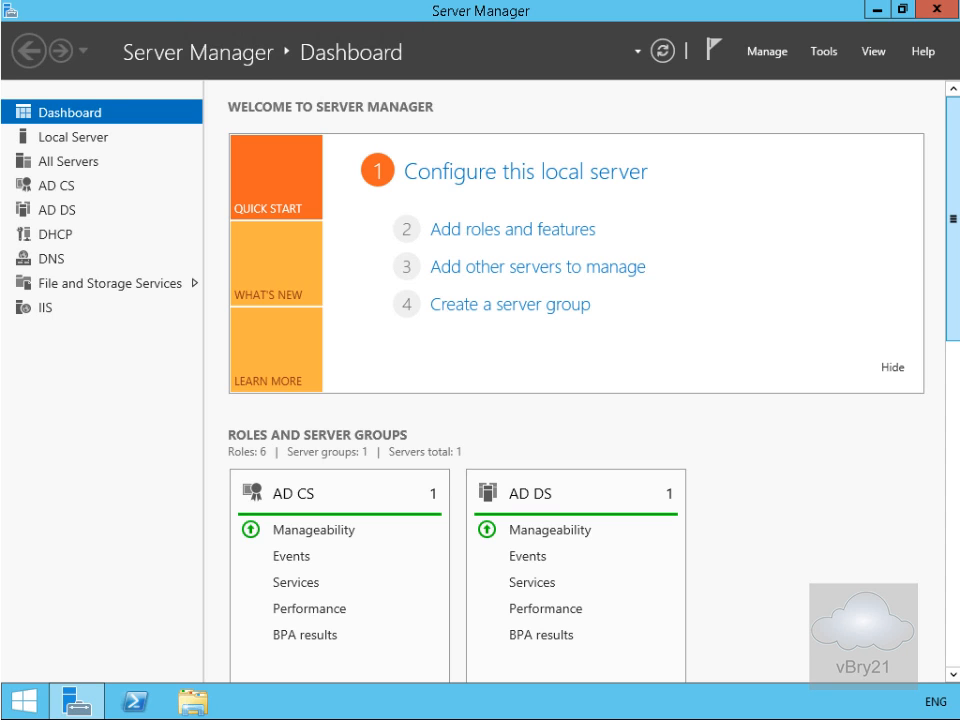
# - Launch Active Directory Sites and Services from Server Manager's Tools menu
pyautogui.click(816, 56)
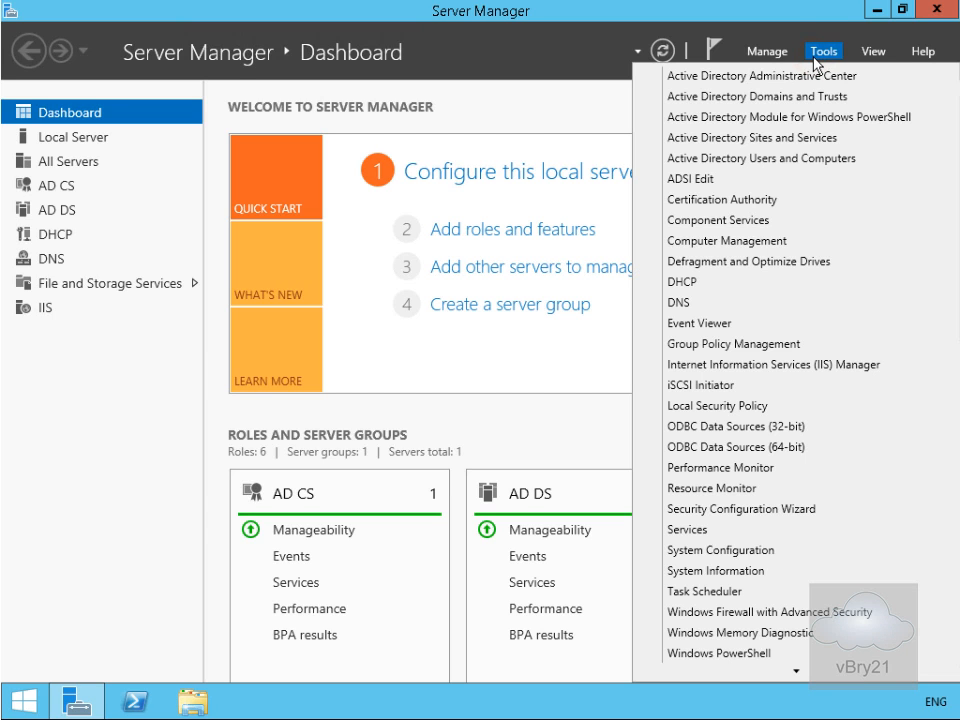
pyautogui.click(806, 137)
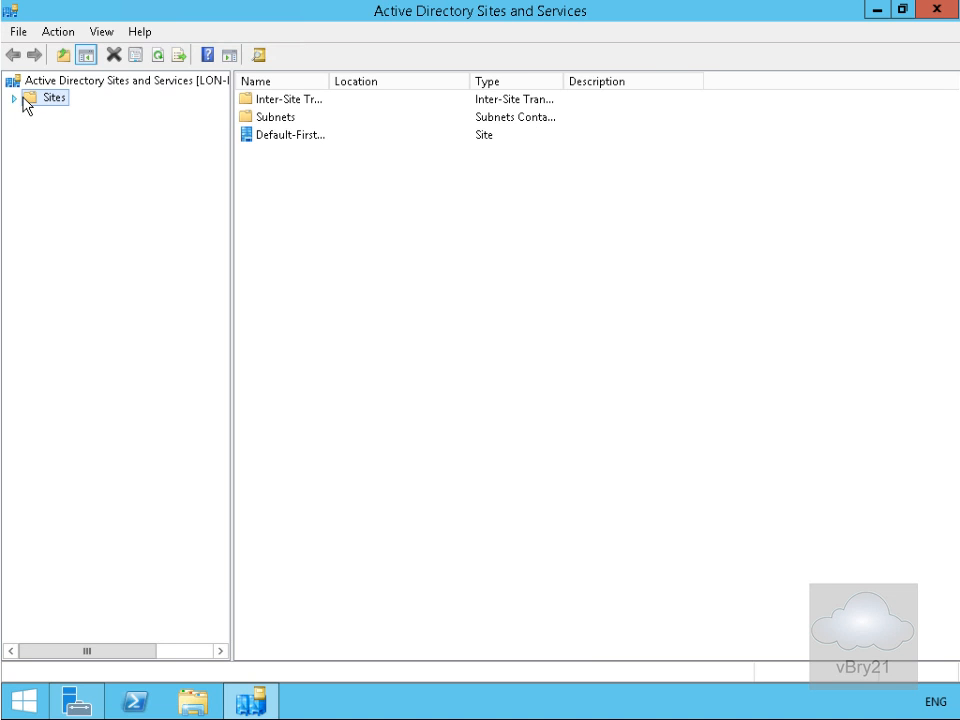
# - Rename the Default-First-Site-Name site to London, then show the Subnets container
pyautogui.click(14, 97)
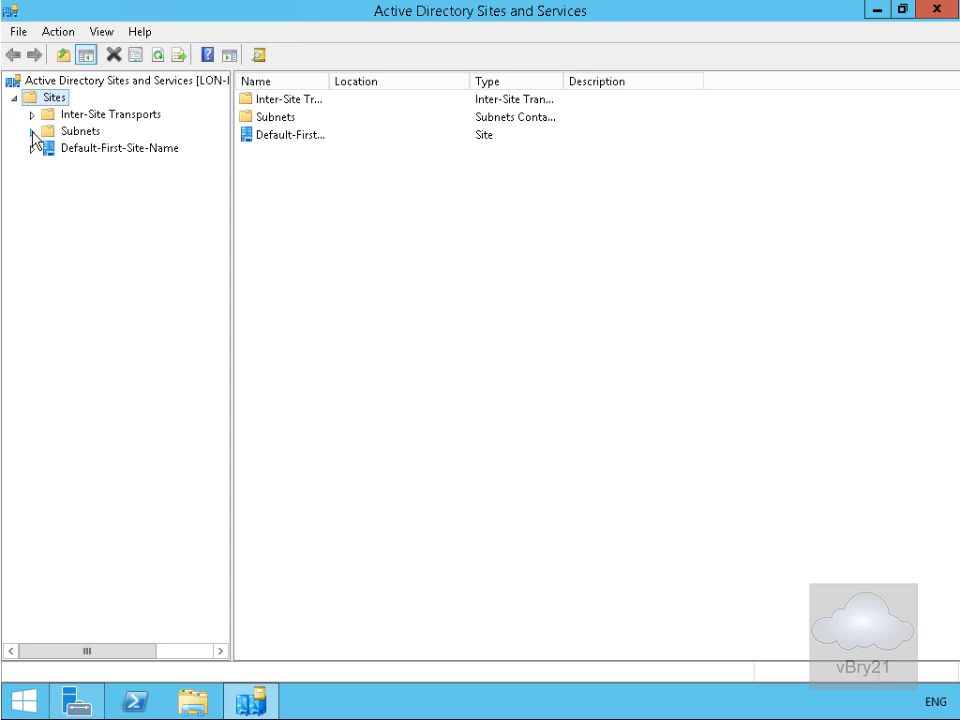
pyautogui.click(82, 154)
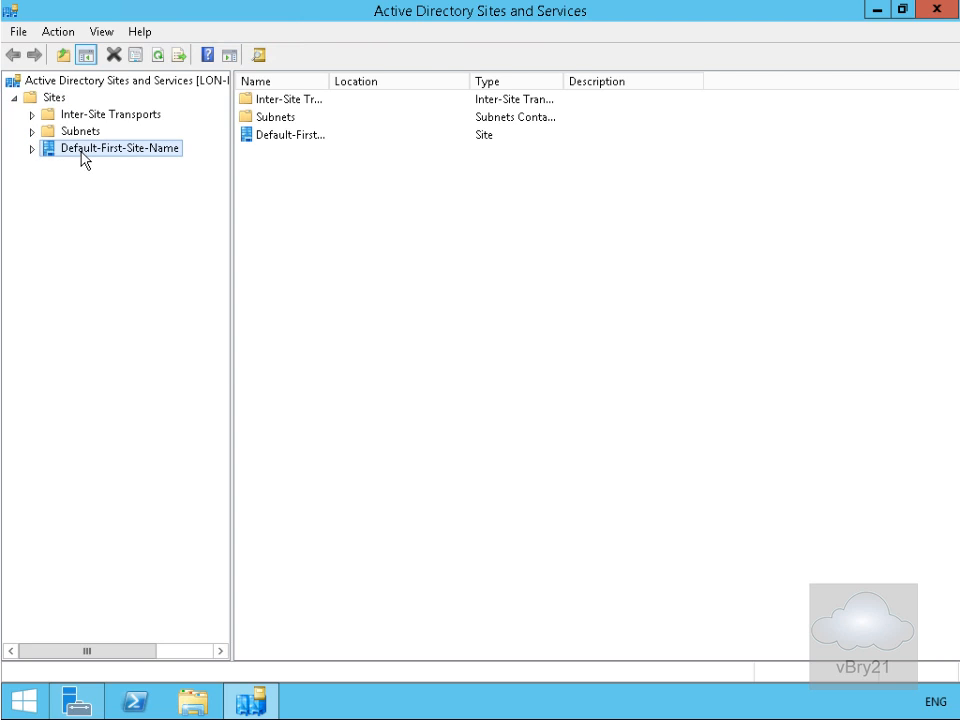
pyautogui.rightClick(83, 156)
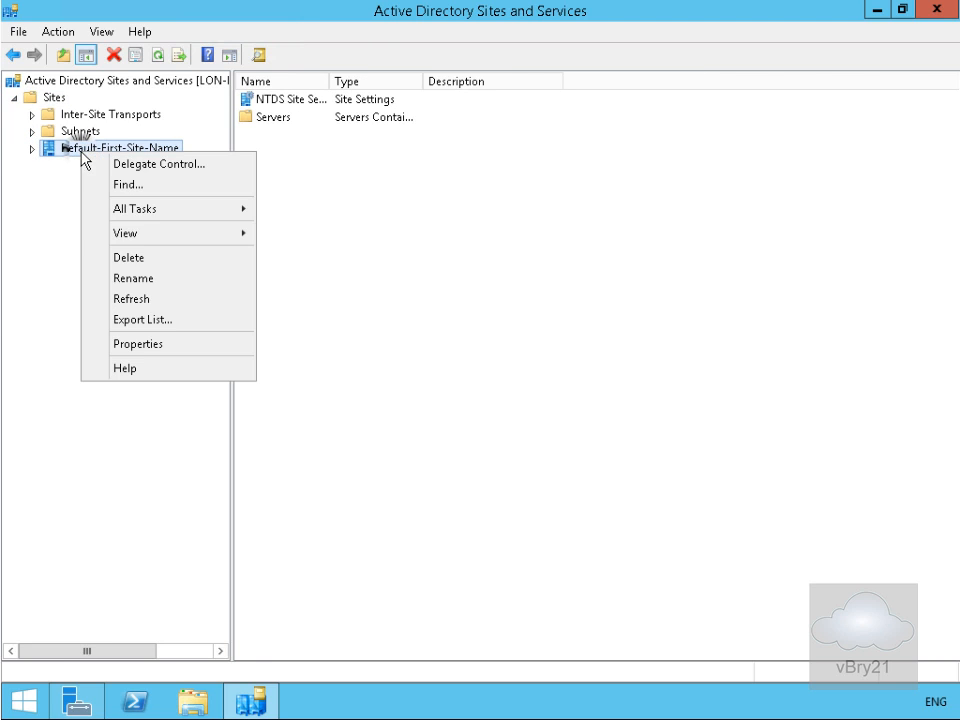
pyautogui.click(150, 277)
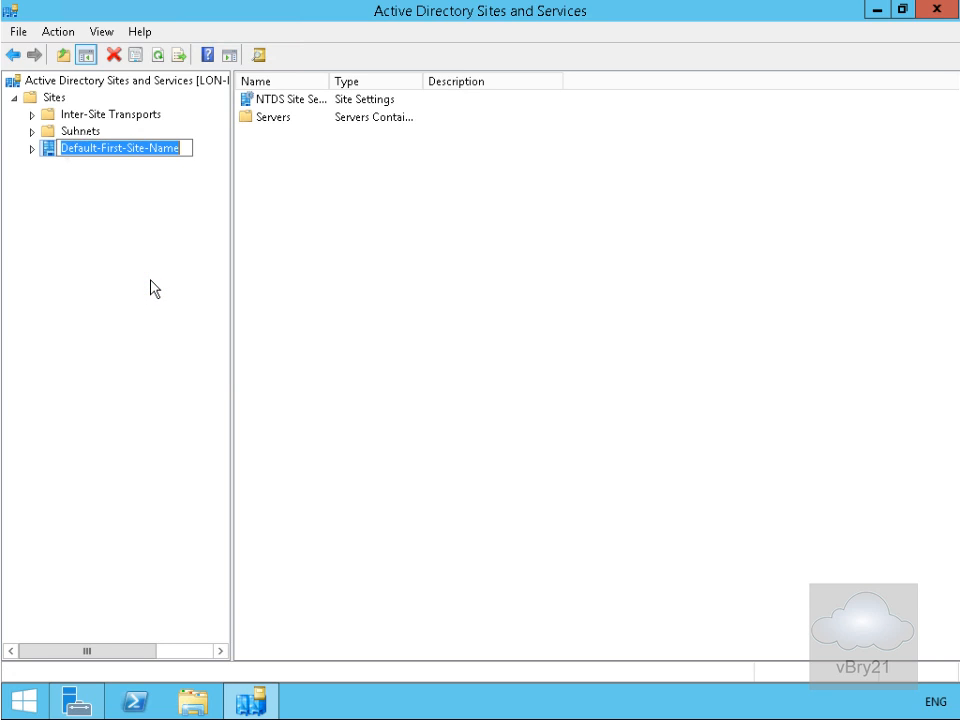
pyautogui.write('London')
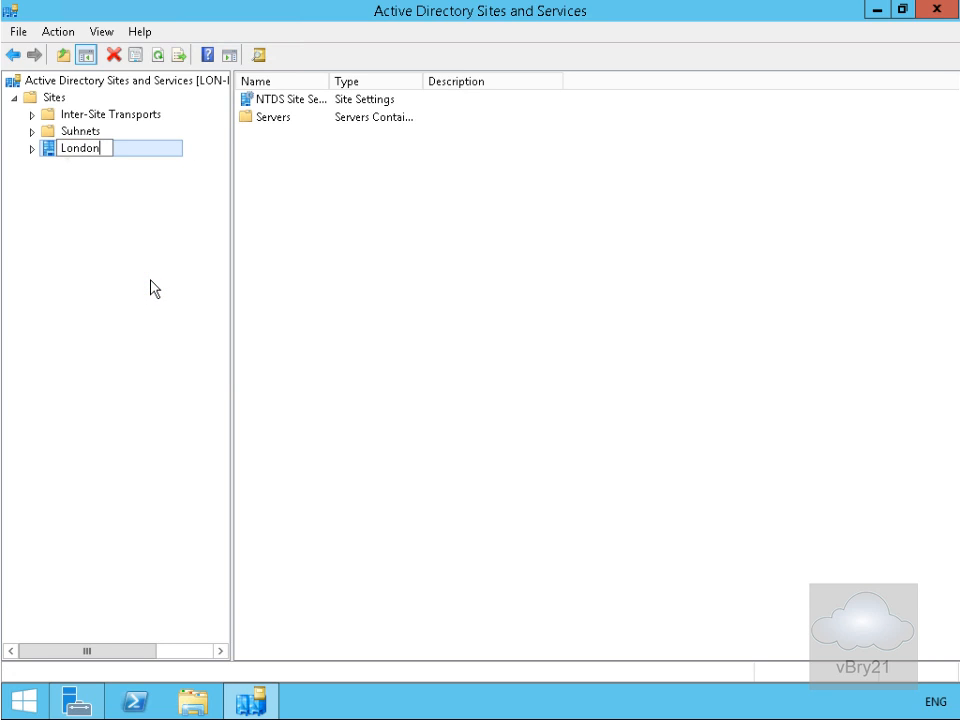
pyautogui.press('Return')
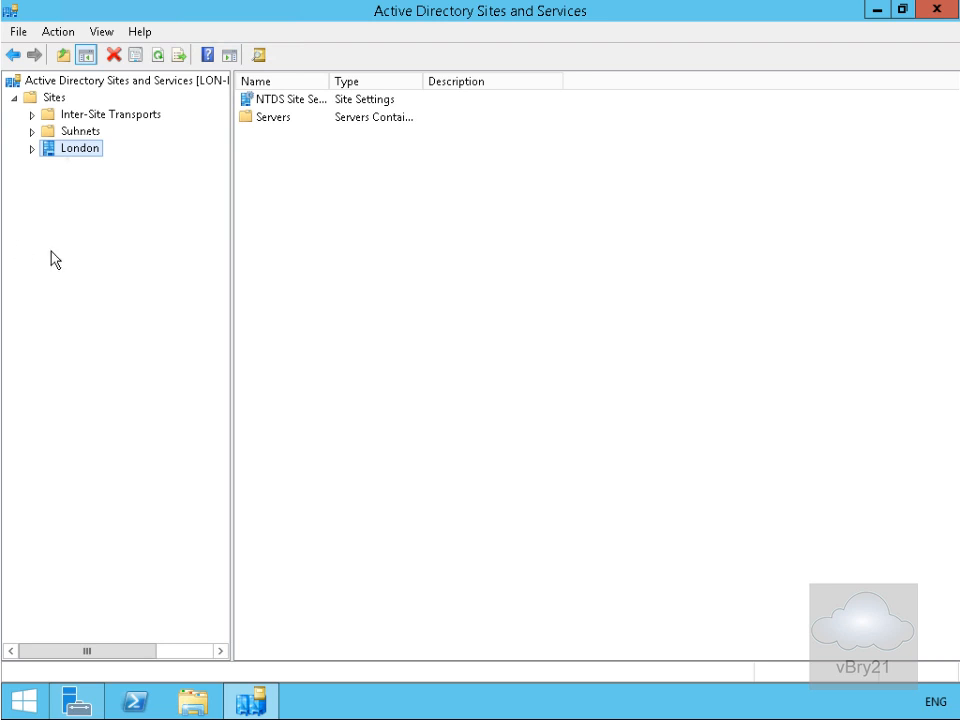
pyautogui.click(75, 131)
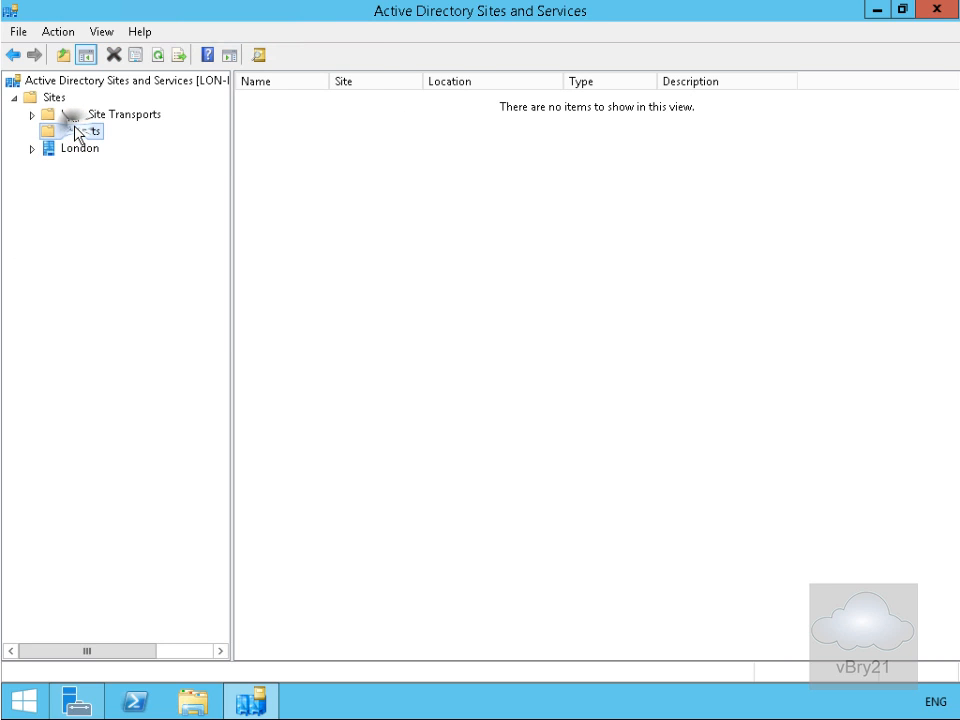
# - Add a new subnet with prefix 10.10.0.0/24 assigned to the London site
pyautogui.rightClick(75, 131)
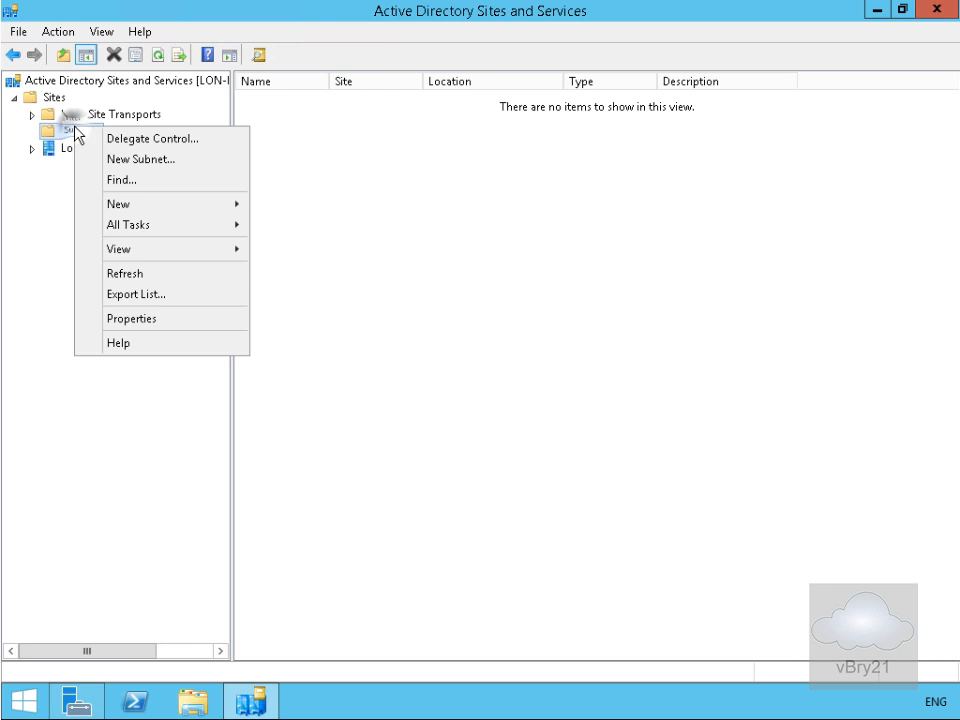
pyautogui.click(145, 162)
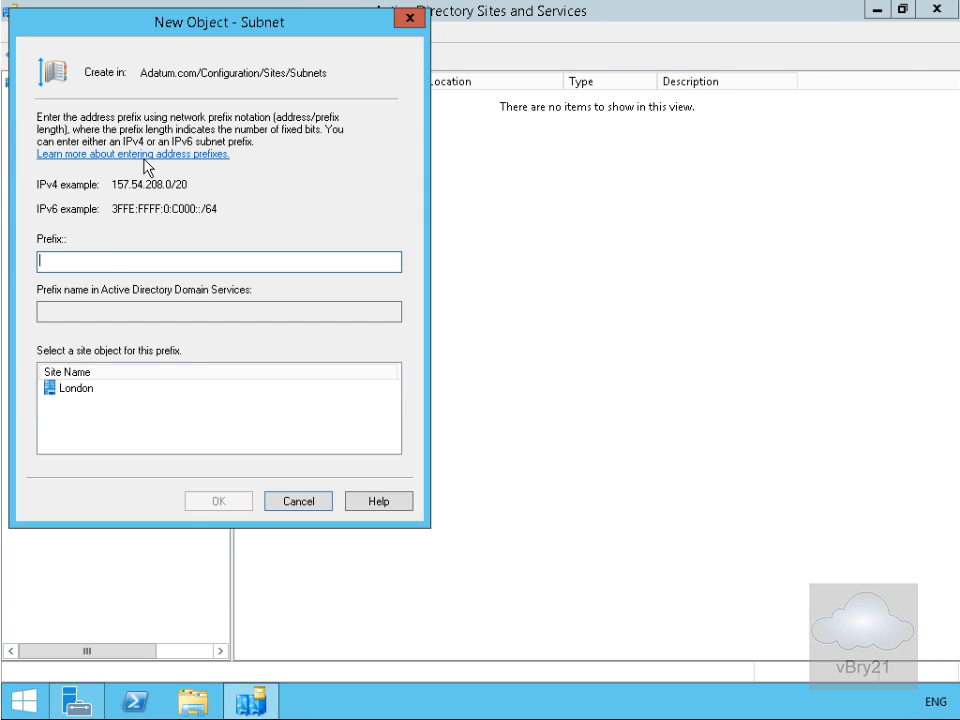
pyautogui.write('10.10.0.0/24')
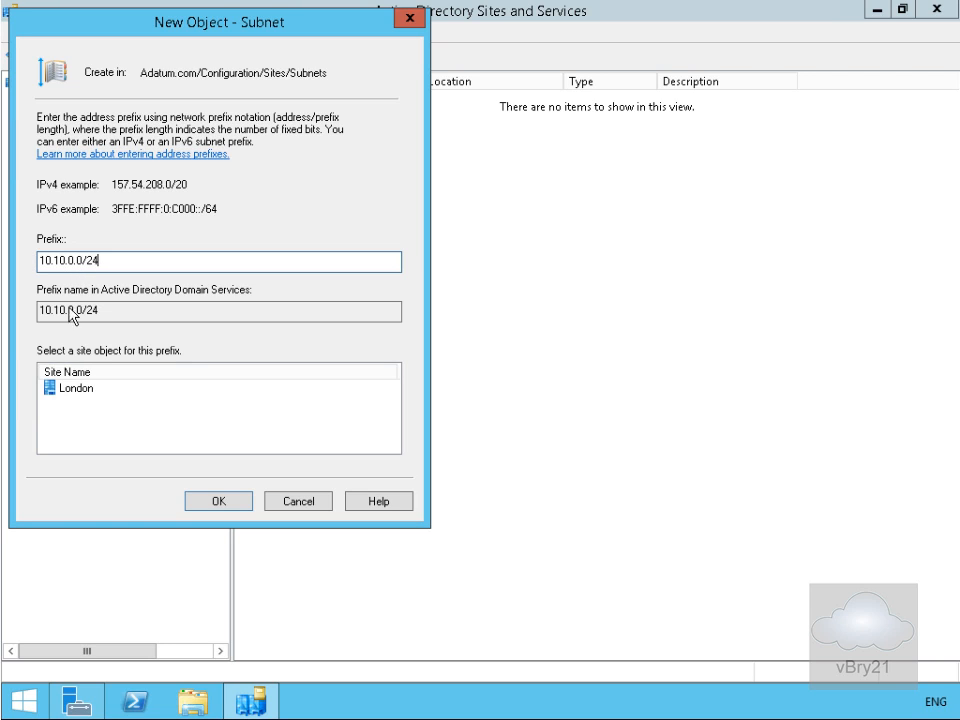
pyautogui.click(84, 392)
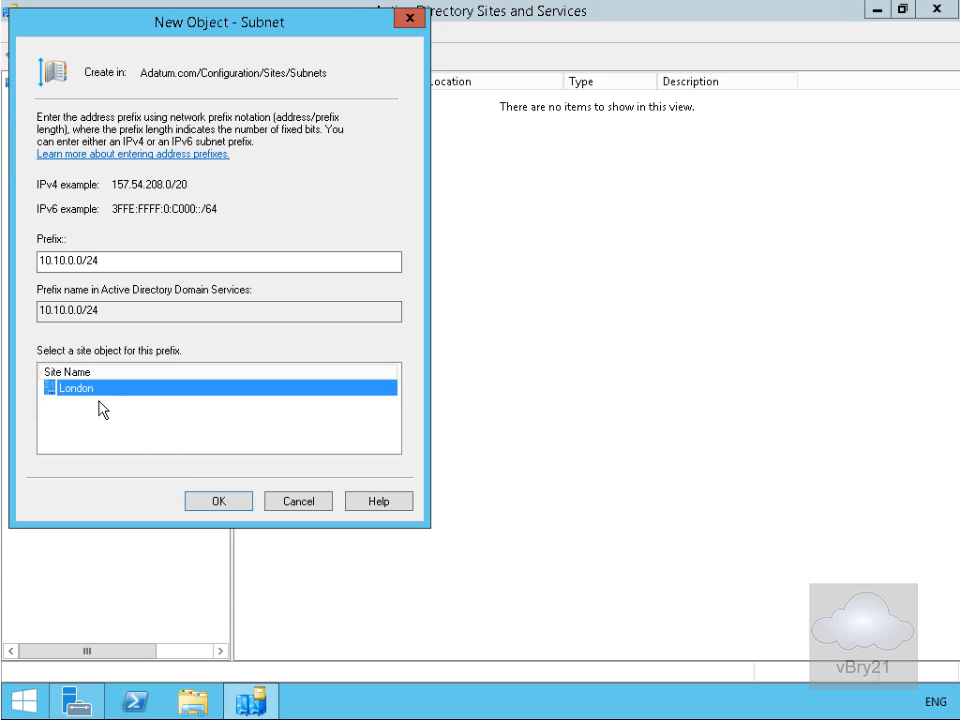
pyautogui.click(203, 502)
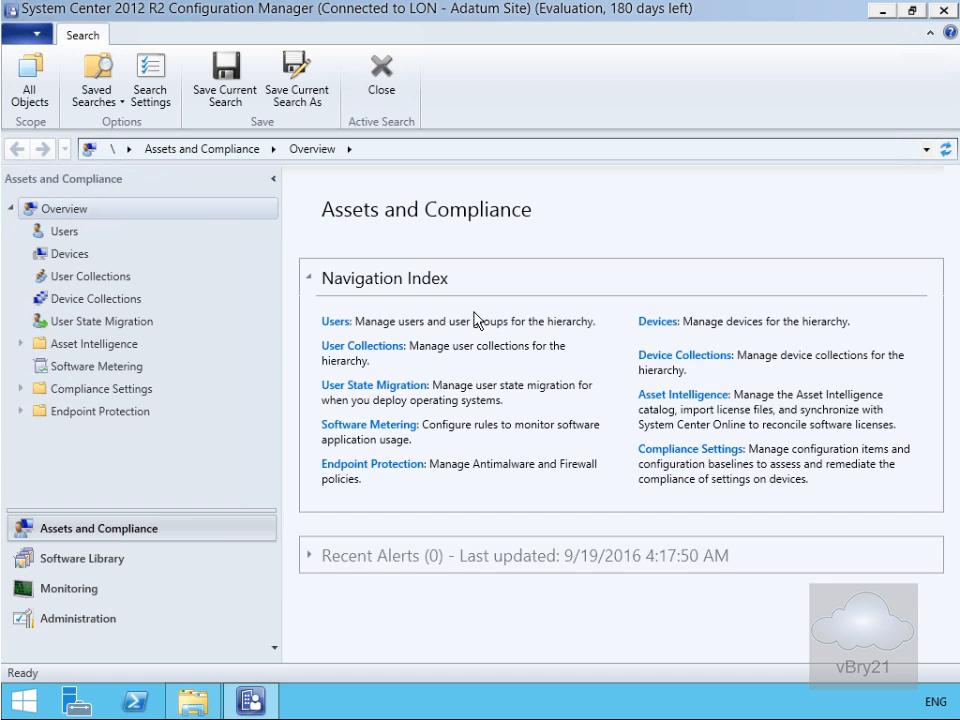
# - Go to Administration > Hierarchy Configuration > Discovery Methods and select Active Directory Forest Discovery
pyautogui.click(117, 615)
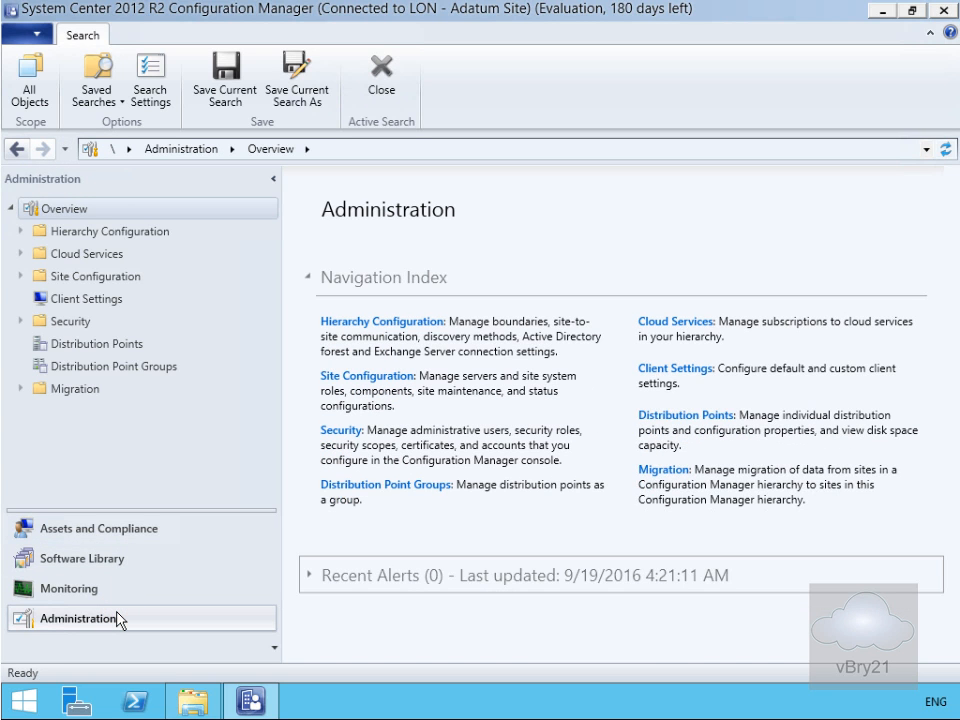
pyautogui.click(22, 232)
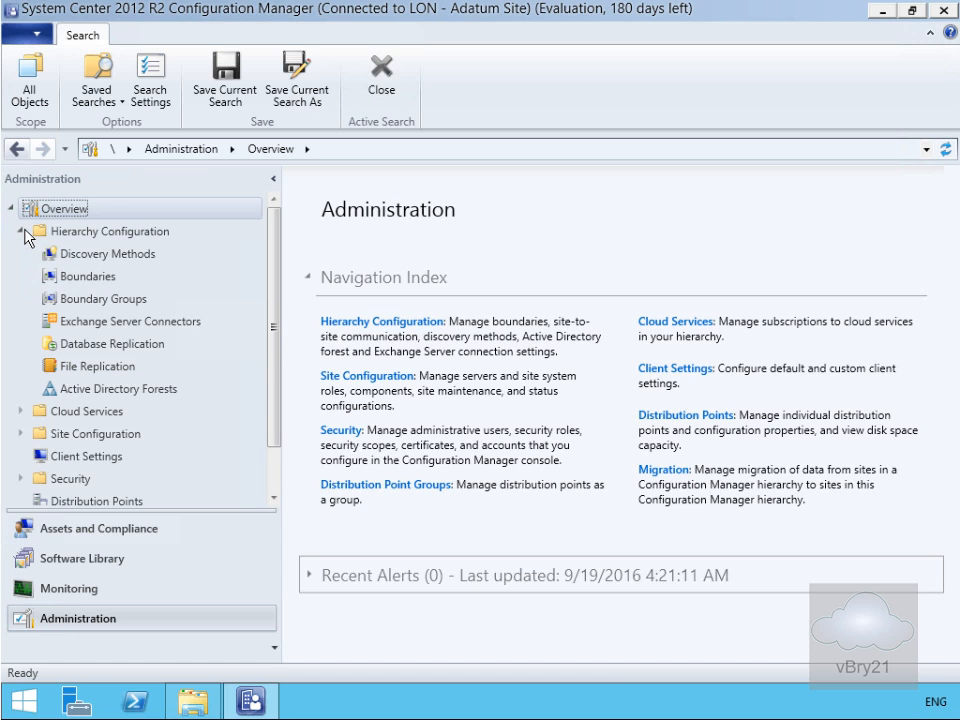
pyautogui.click(99, 255)
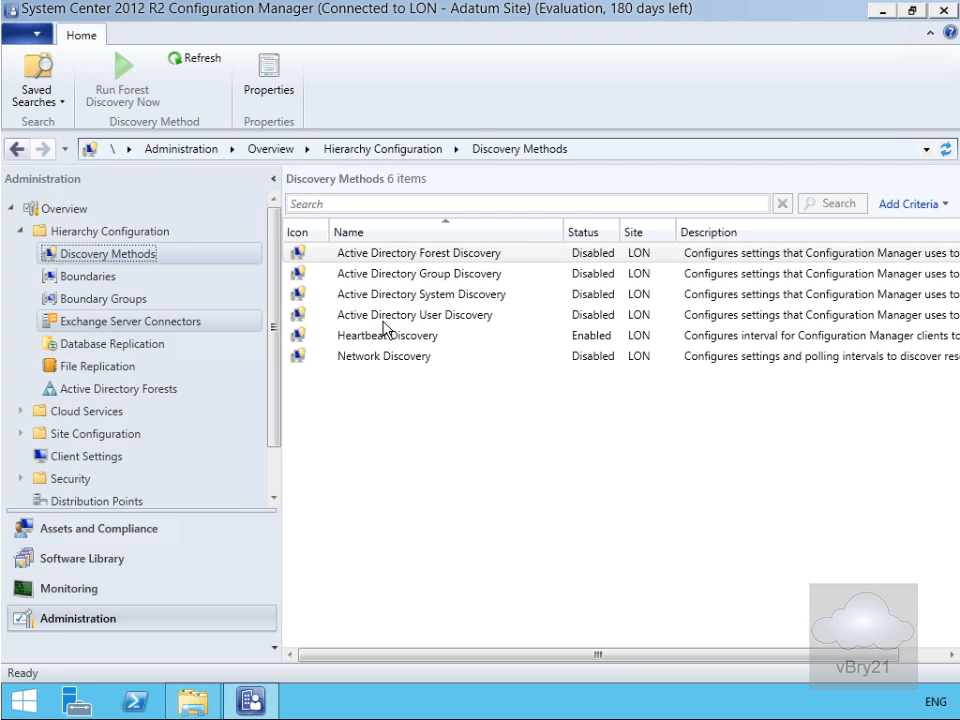
pyautogui.click(466, 259)
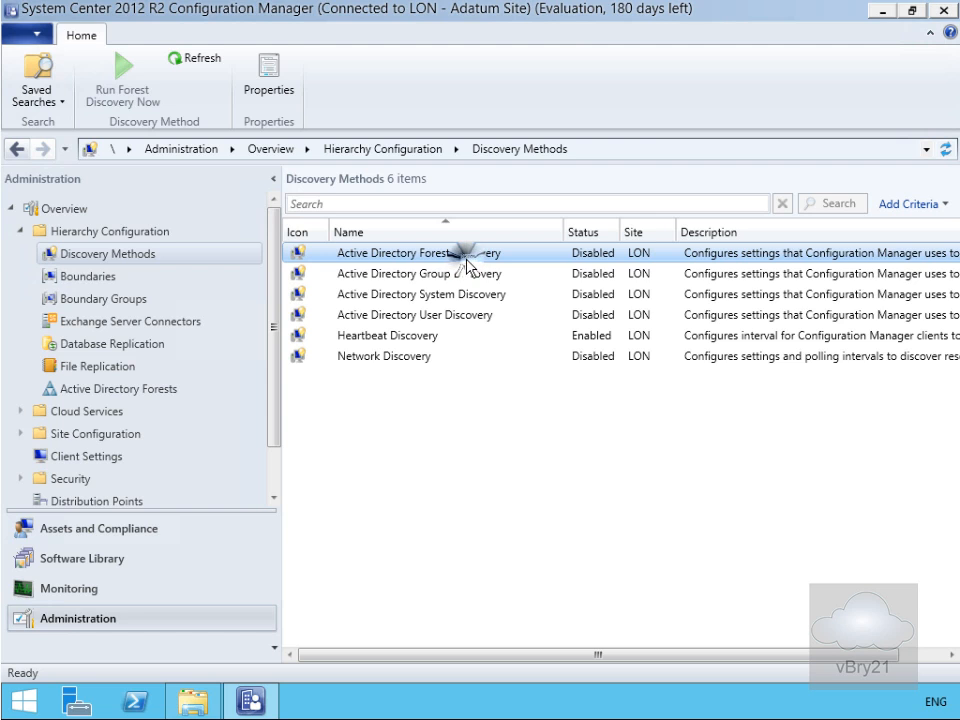
# - Enable Active Directory Forest Discovery with automatic AD site boundary creation and run full discovery now
pyautogui.rightClick(466, 262)
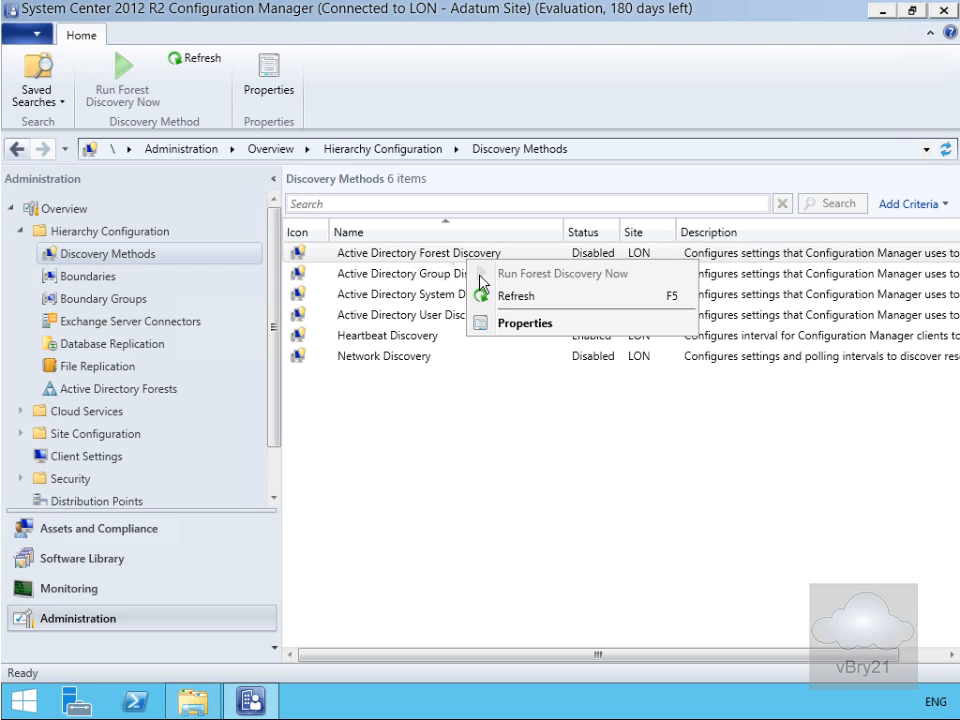
pyautogui.click(510, 323)
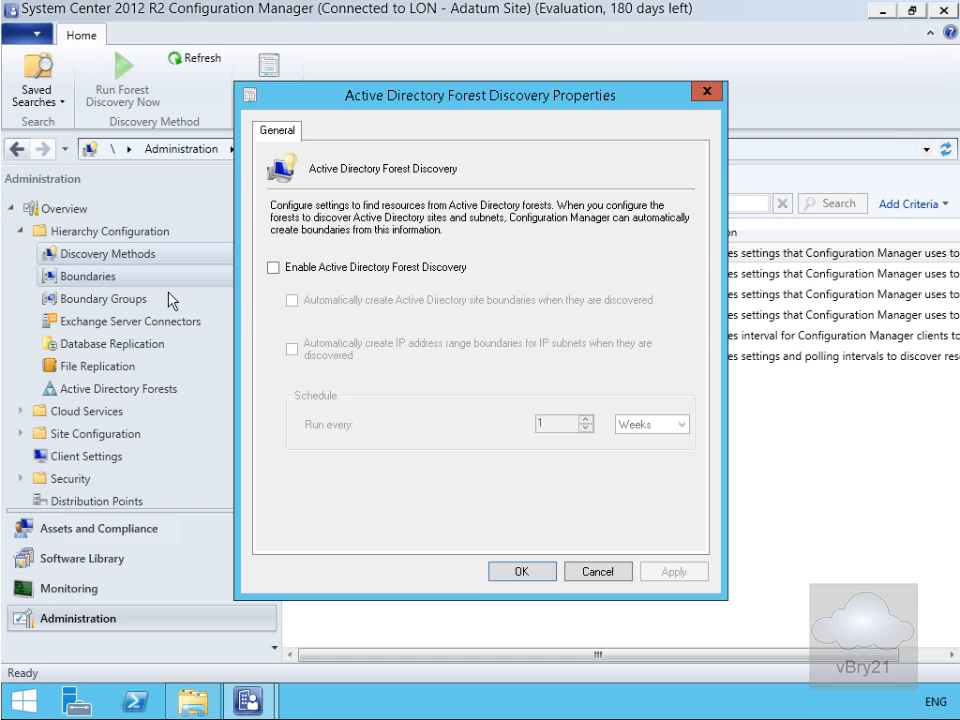
pyautogui.click(276, 267)
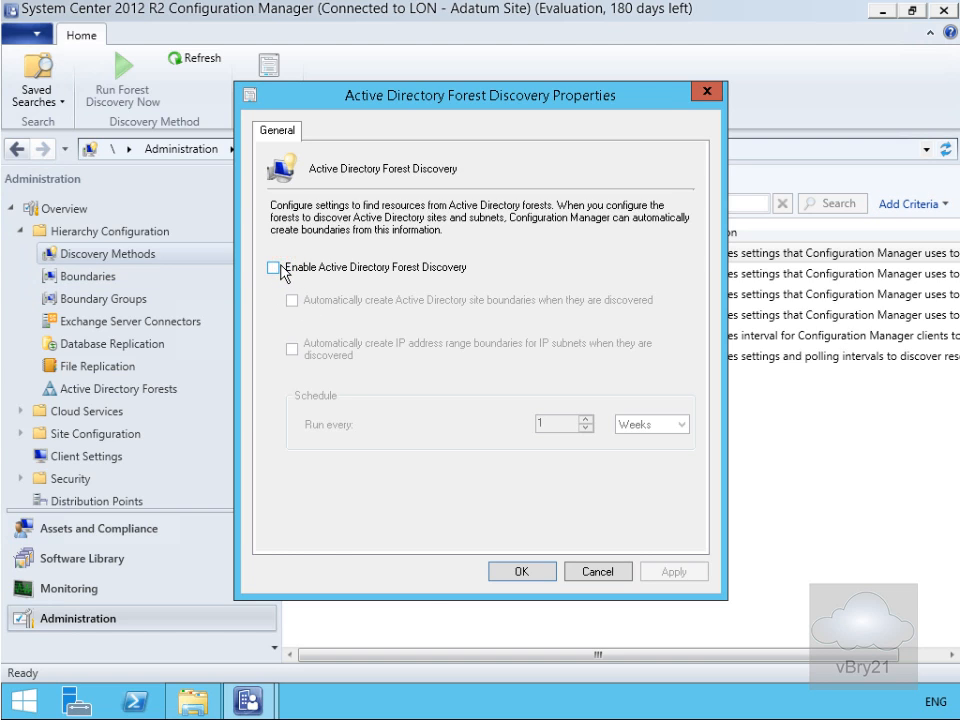
pyautogui.click(276, 267)
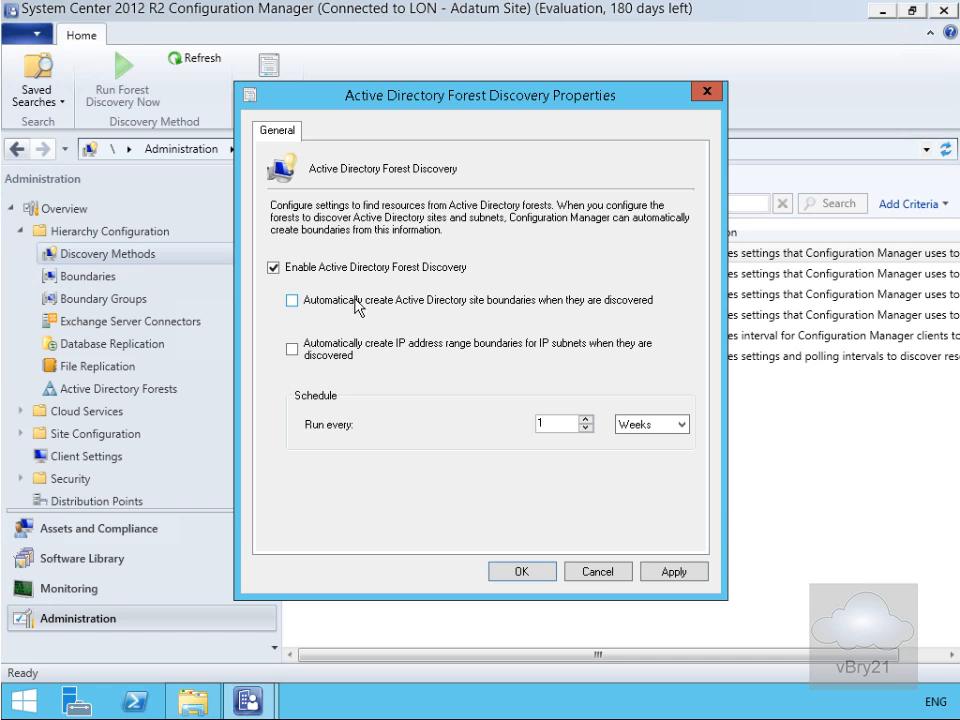
pyautogui.click(320, 304)
pyautogui.click(521, 569)
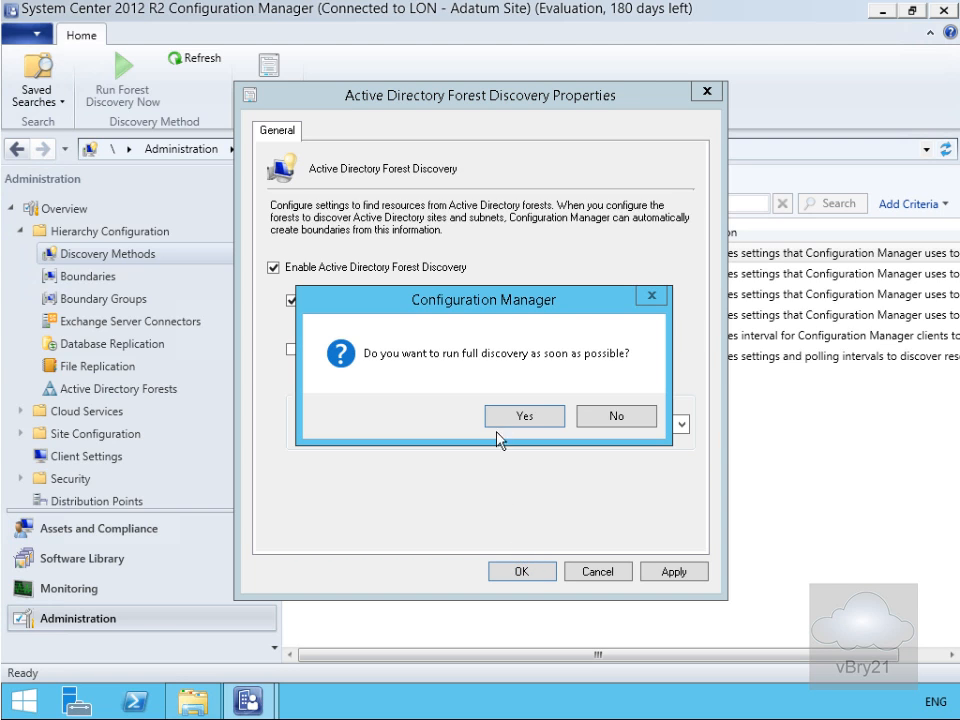
pyautogui.click(507, 417)
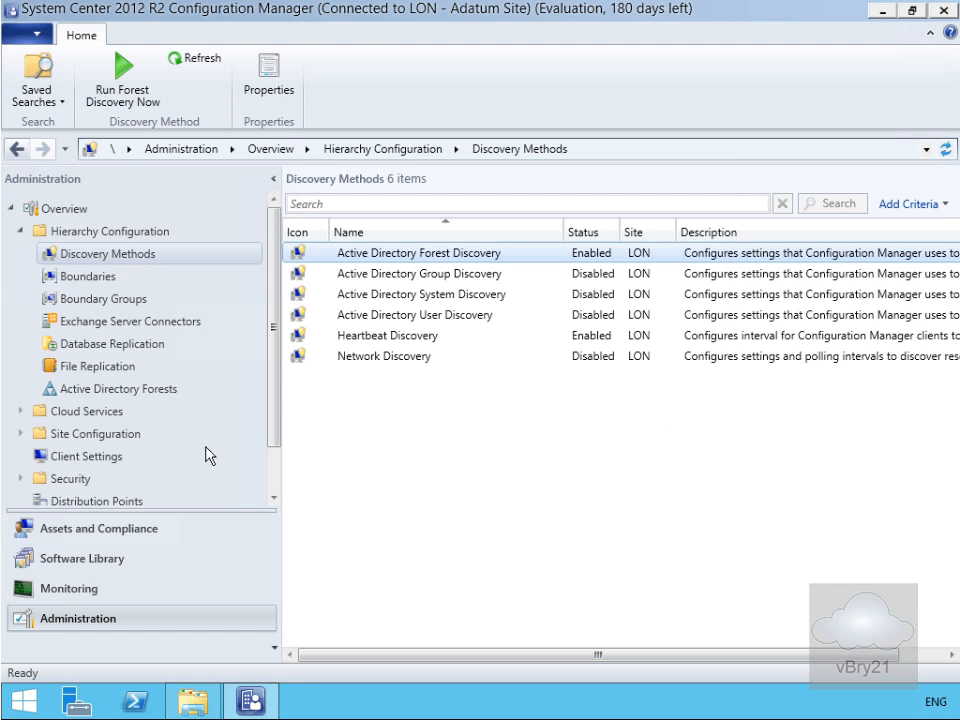
# - Check the discovered forests and the London boundary, then view the empty Boundary Groups list
pyautogui.click(157, 387)
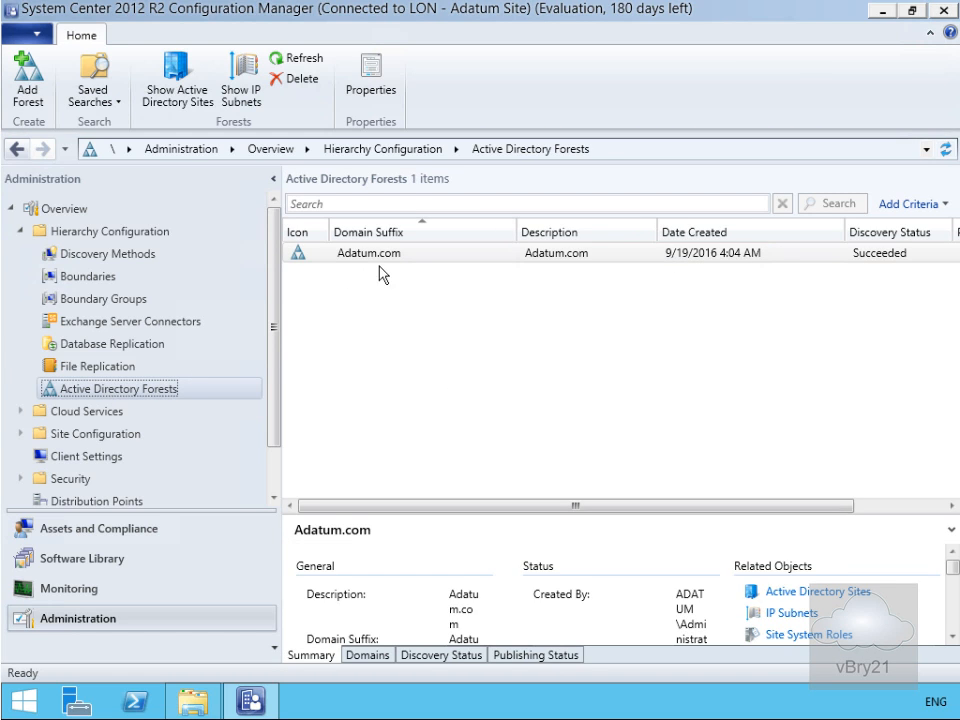
pyautogui.click(96, 280)
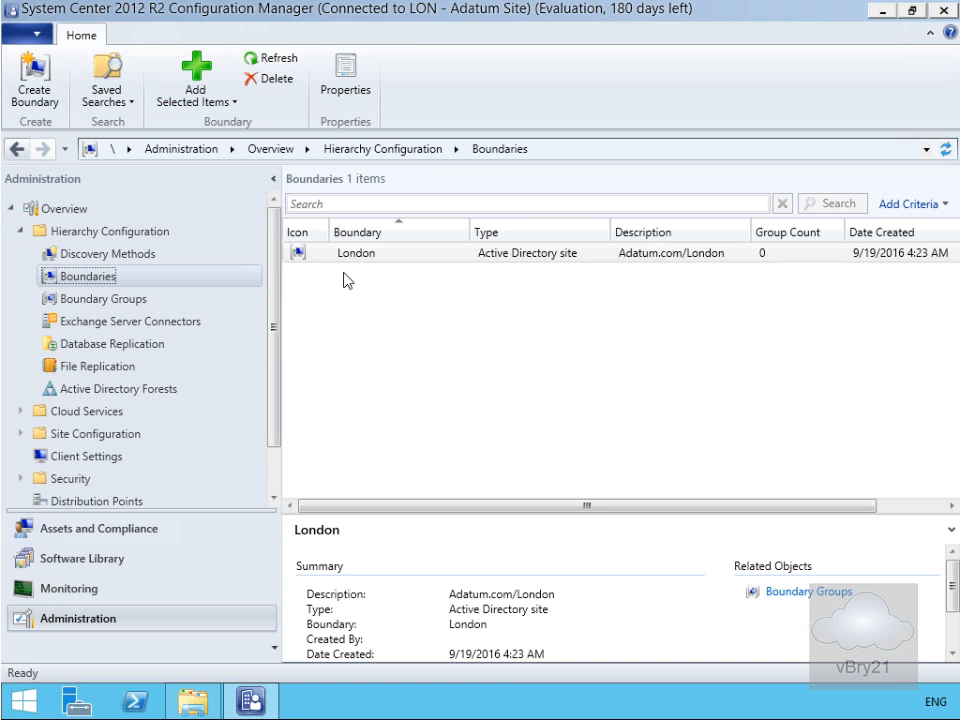
pyautogui.click(125, 311)
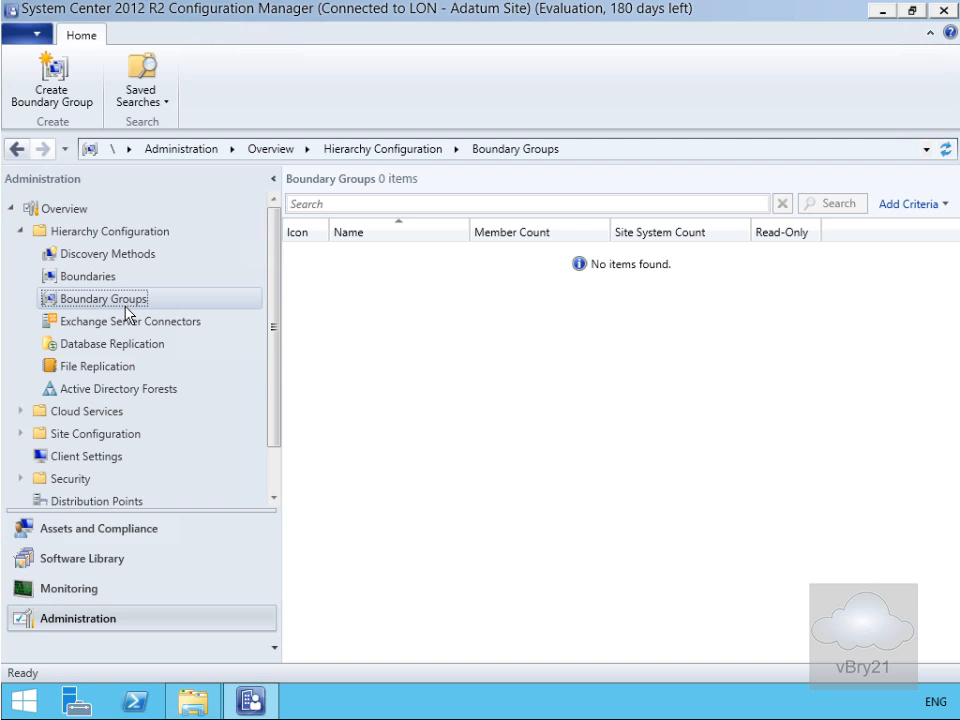
# - Start a boundary group named London Clients and add the Adatum.com/London boundary to it
pyautogui.rightClick(124, 304)
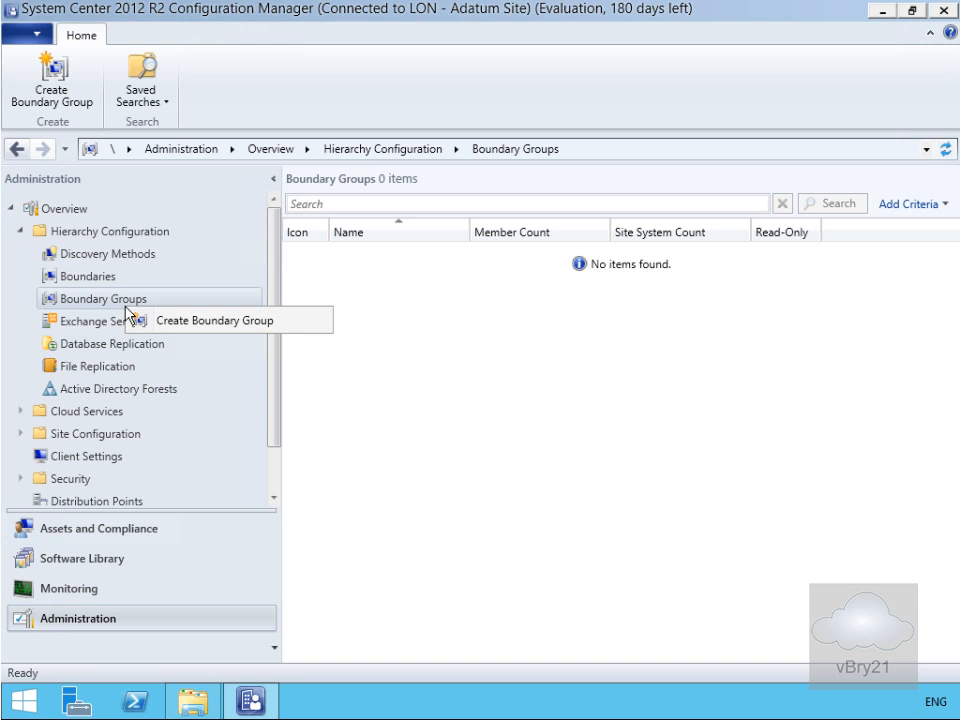
pyautogui.click(170, 322)
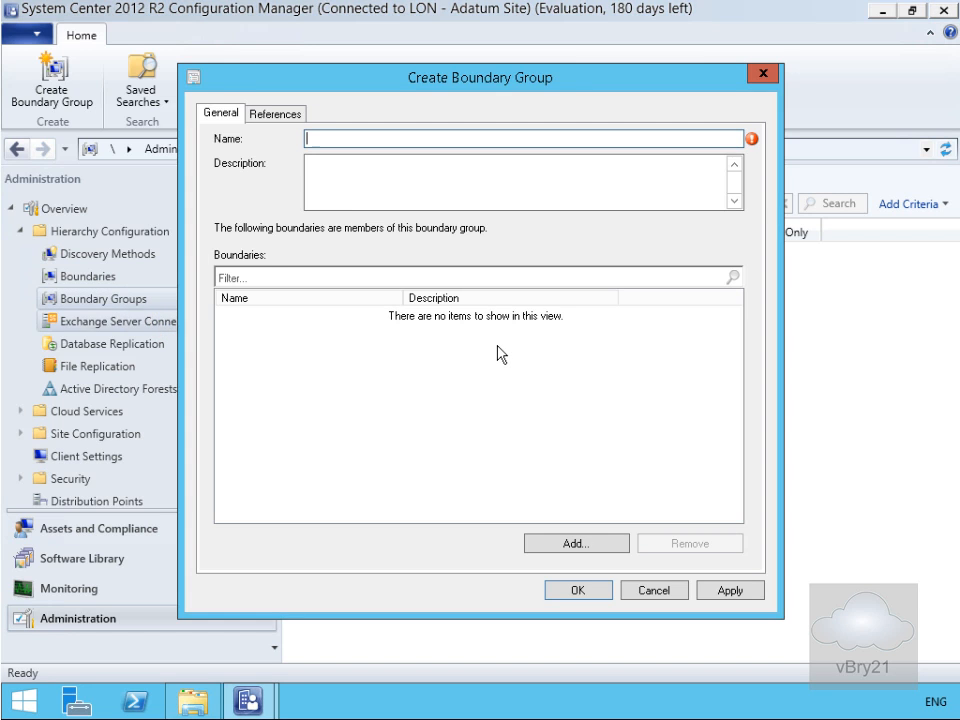
pyautogui.write('London Clients')
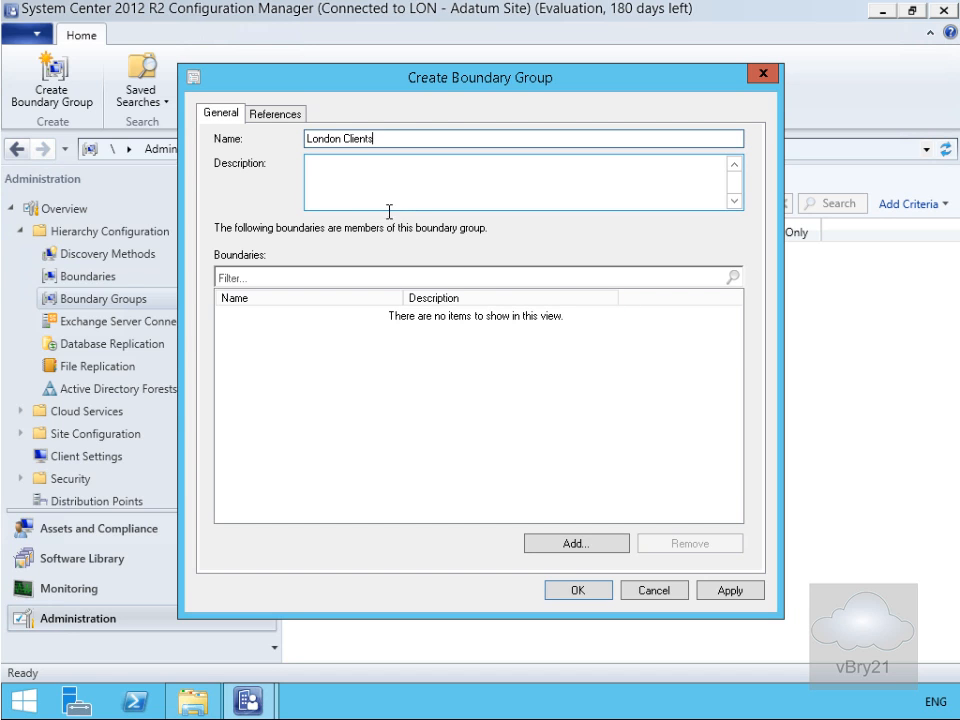
pyautogui.click(572, 546)
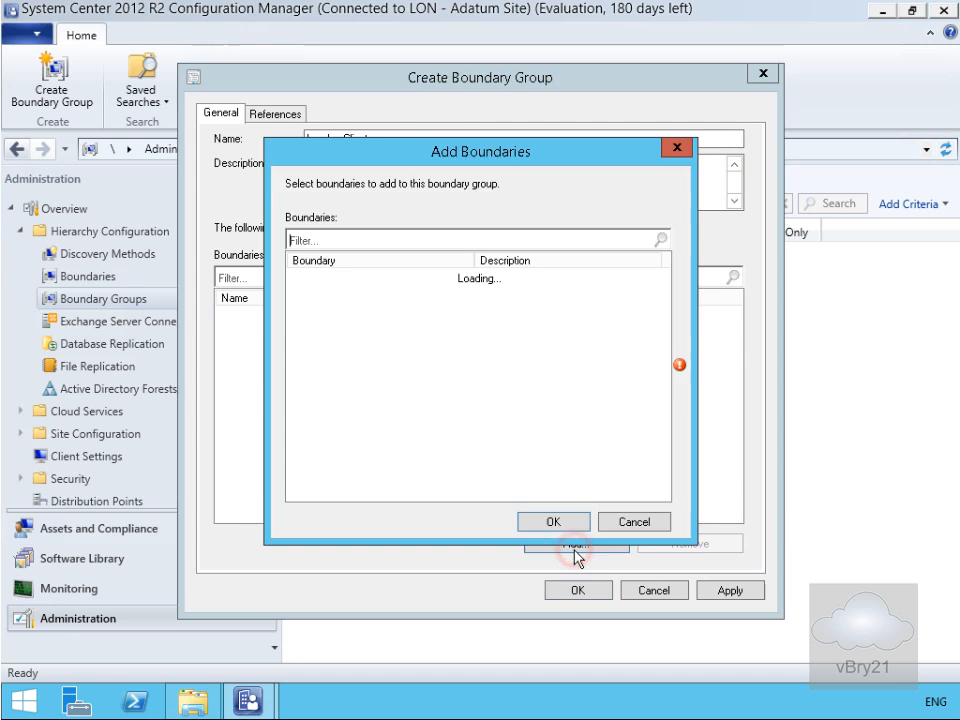
pyautogui.click(297, 277)
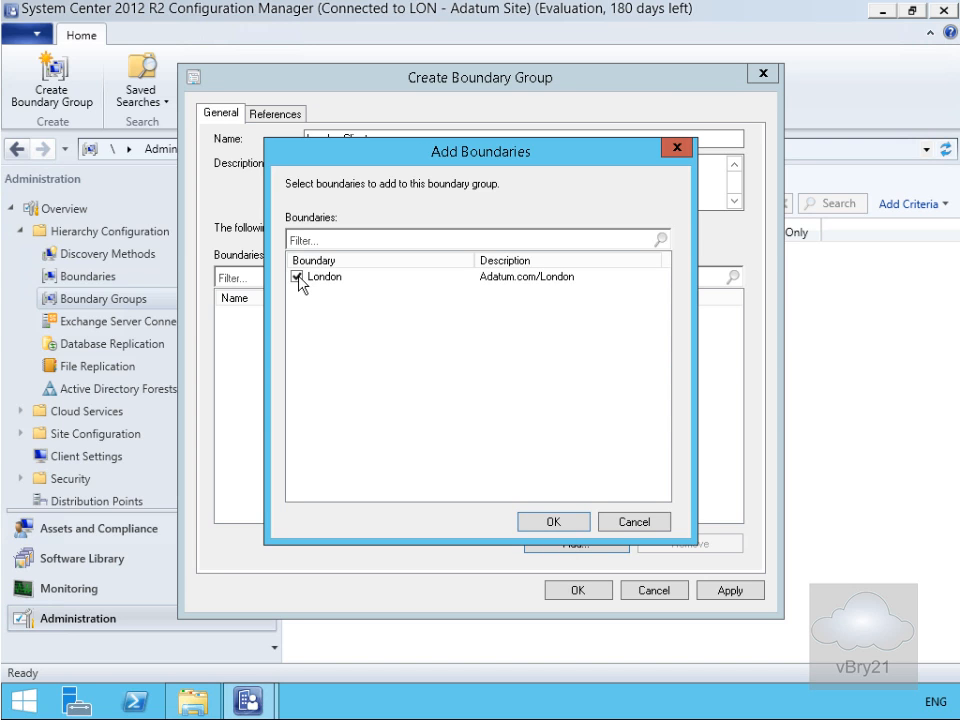
pyautogui.click(551, 520)
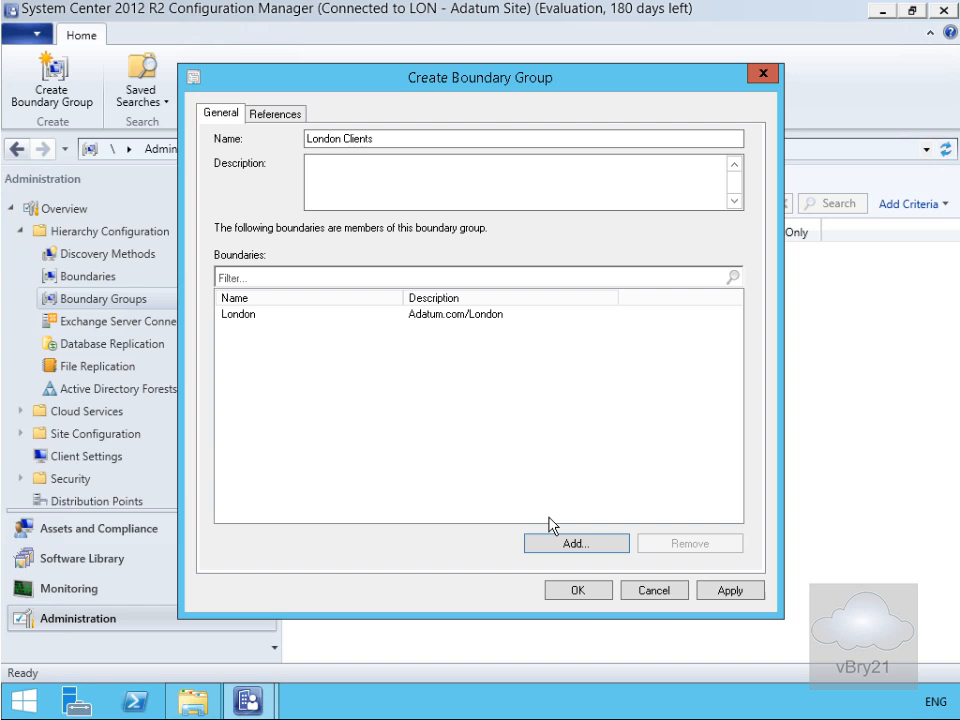
pyautogui.click(277, 116)
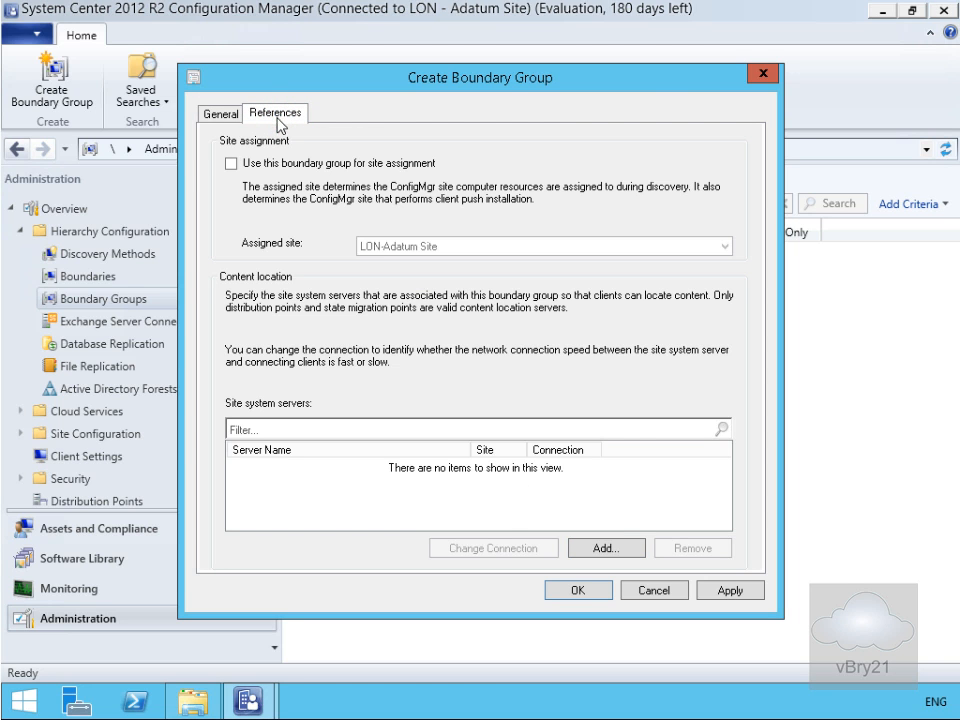
# - Use London Clients for site assignment, add server LON-CFG.Adatum.com, and save the group
pyautogui.click(273, 166)
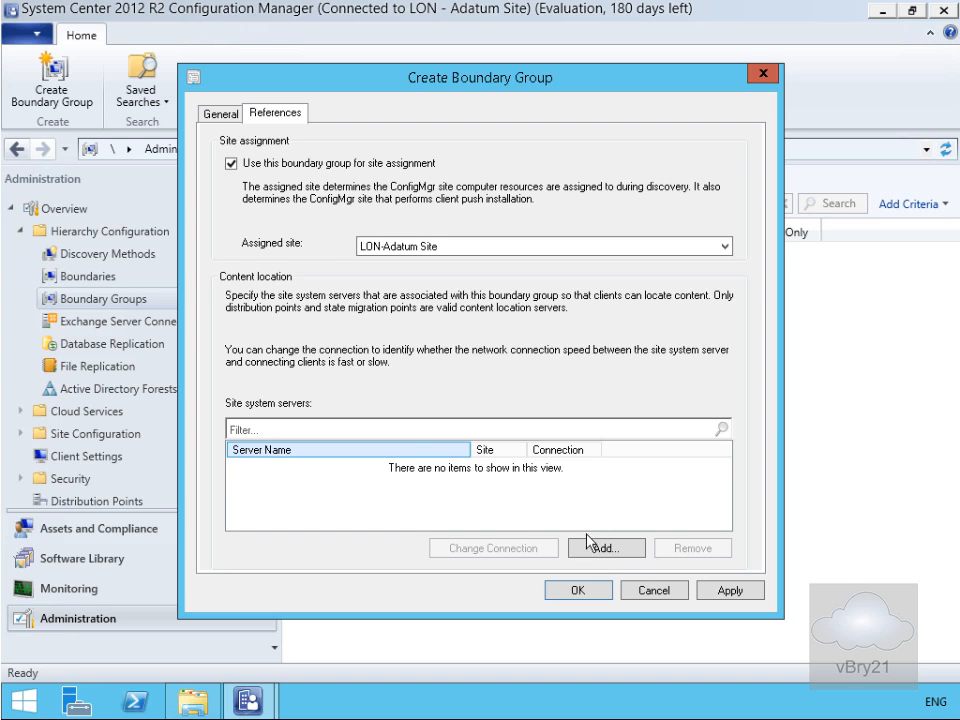
pyautogui.click(617, 552)
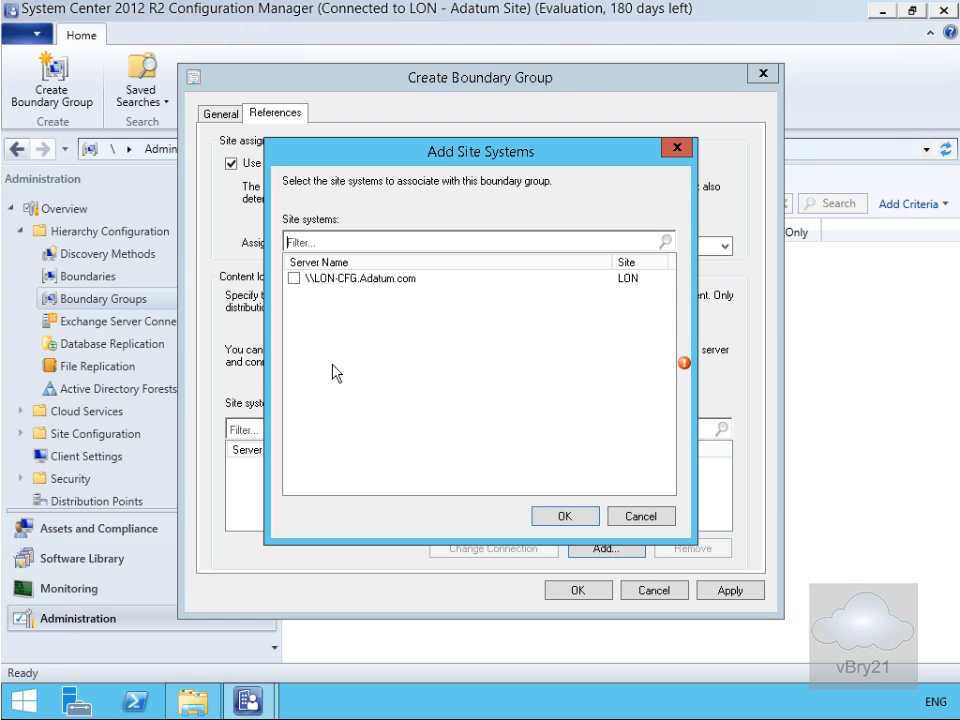
pyautogui.click(293, 280)
pyautogui.click(570, 514)
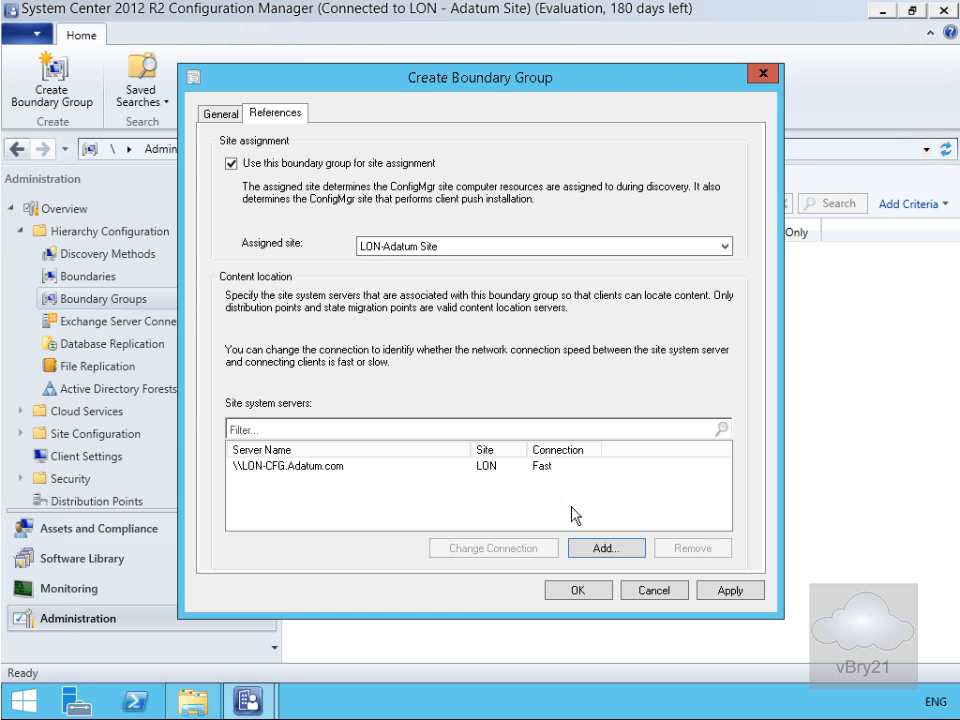
pyautogui.click(579, 591)
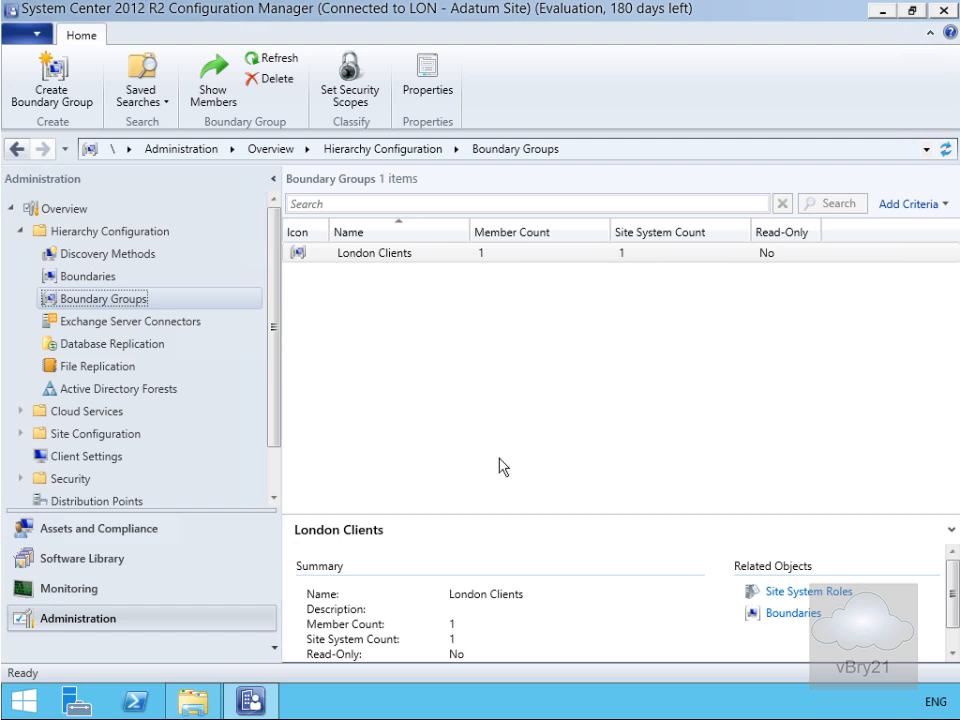
# - Open Site Configuration and expand it to reveal Sites and Servers and Site System Roles
pyautogui.click(128, 434)
pyautogui.click(21, 434)
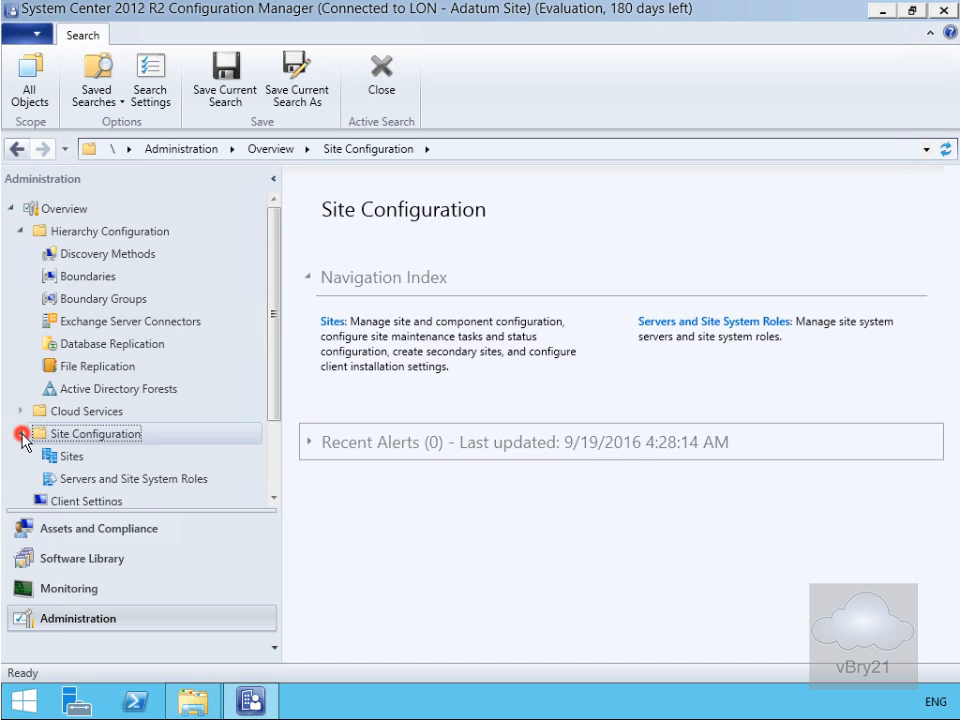
# - List Servers and Site System Roles and bring up the actions for LON-CFG.Adatum.com
pyautogui.click(98, 481)
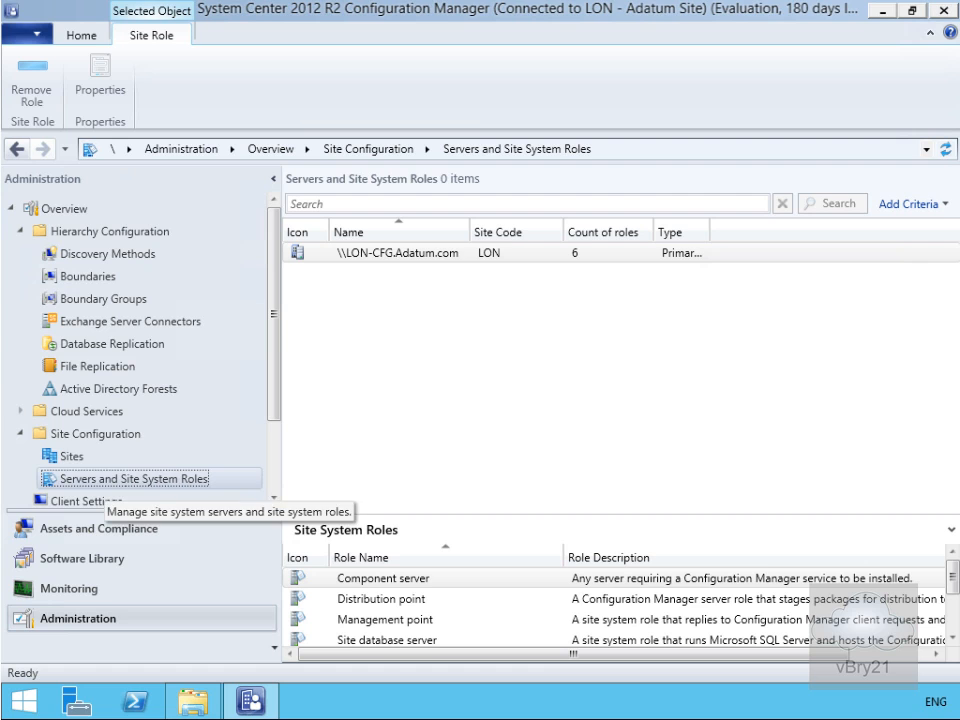
pyautogui.click(377, 259)
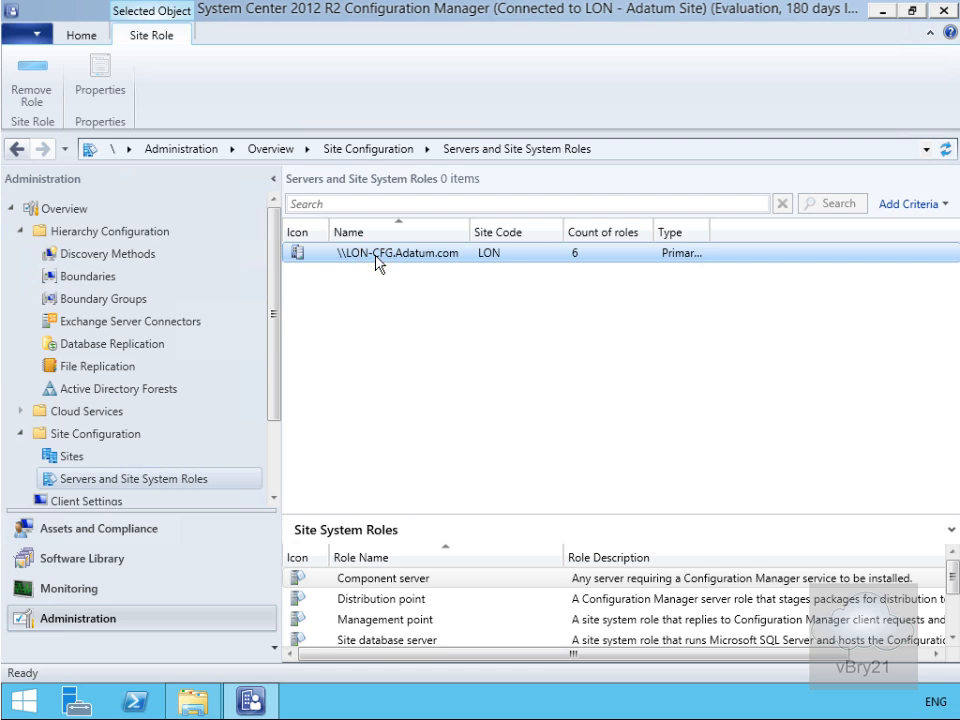
pyautogui.rightClick(376, 256)
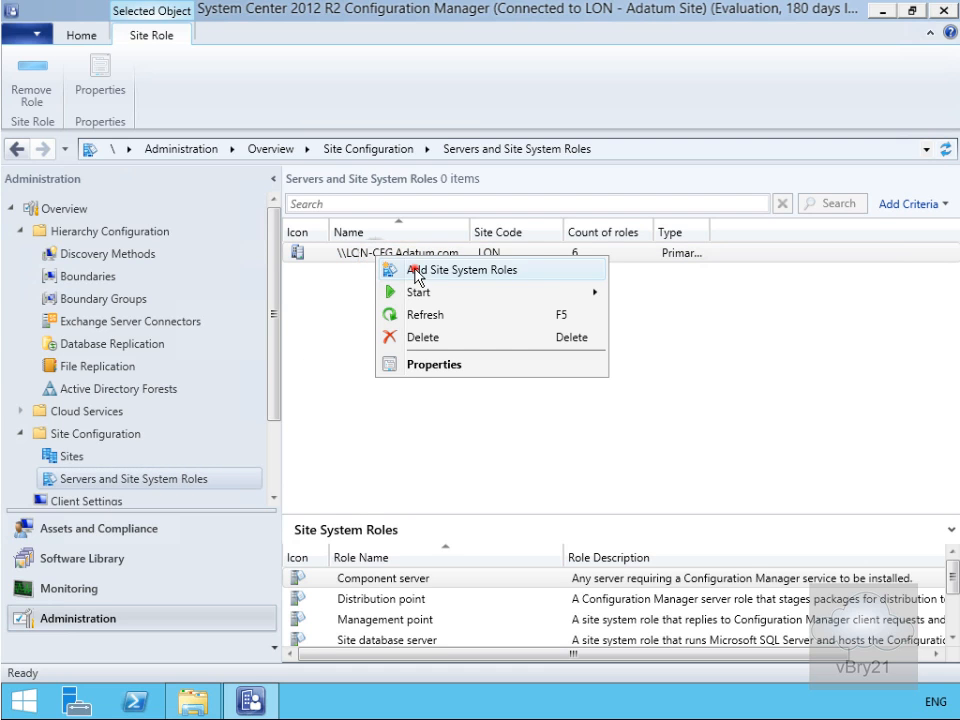
# - Launch Add Site System Roles on LON-CFG.Adatum.com, with no proxy, and select Fallback status point and Reporting services point
pyautogui.click(414, 268)
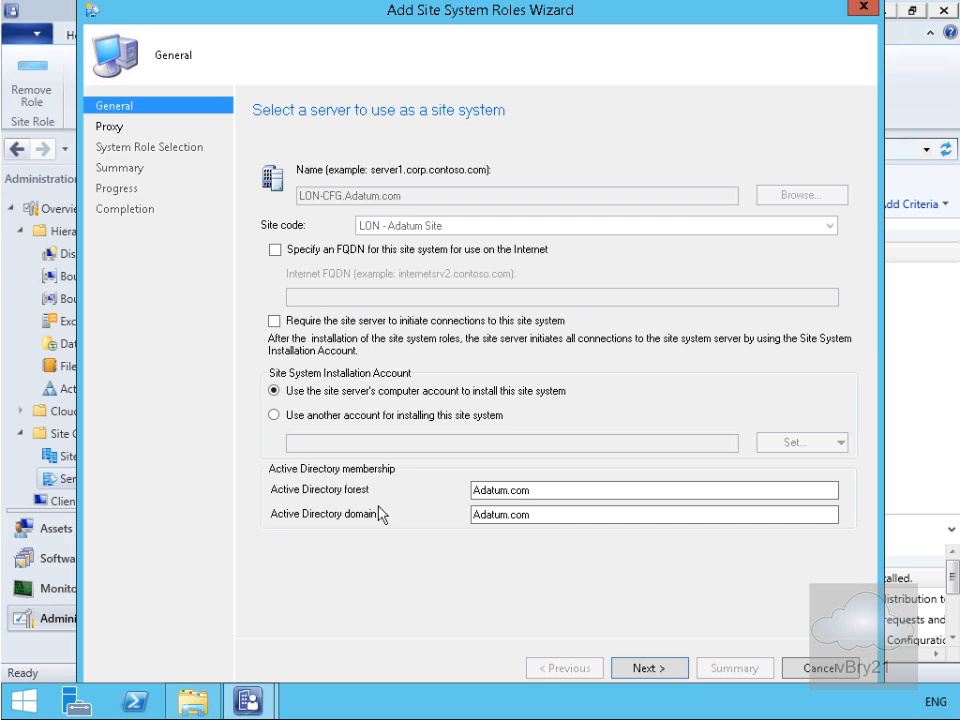
pyautogui.click(640, 668)
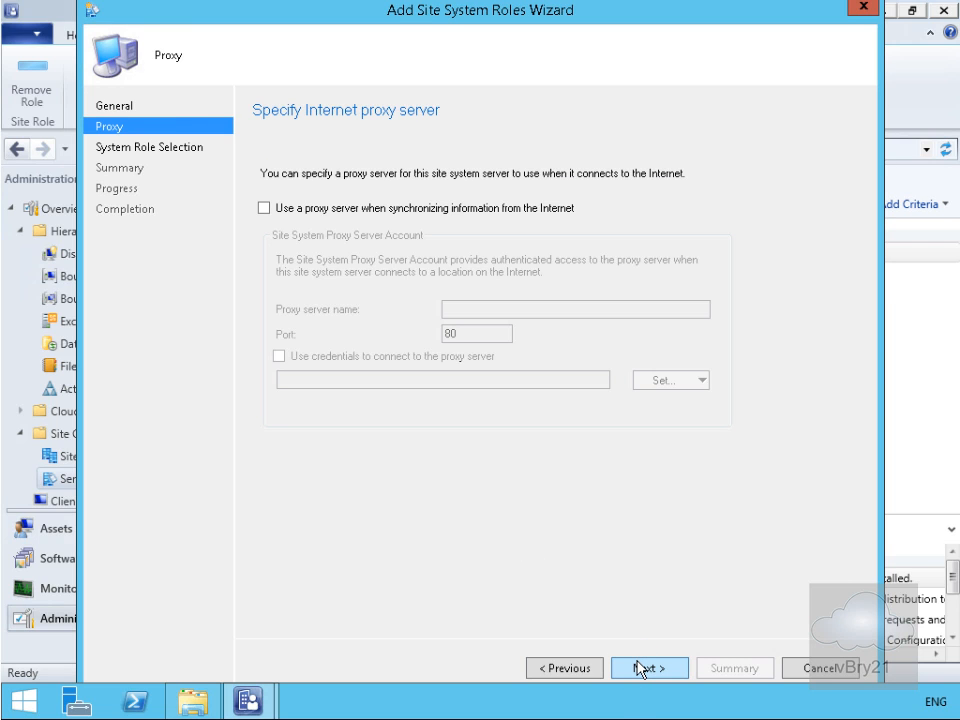
pyautogui.click(640, 668)
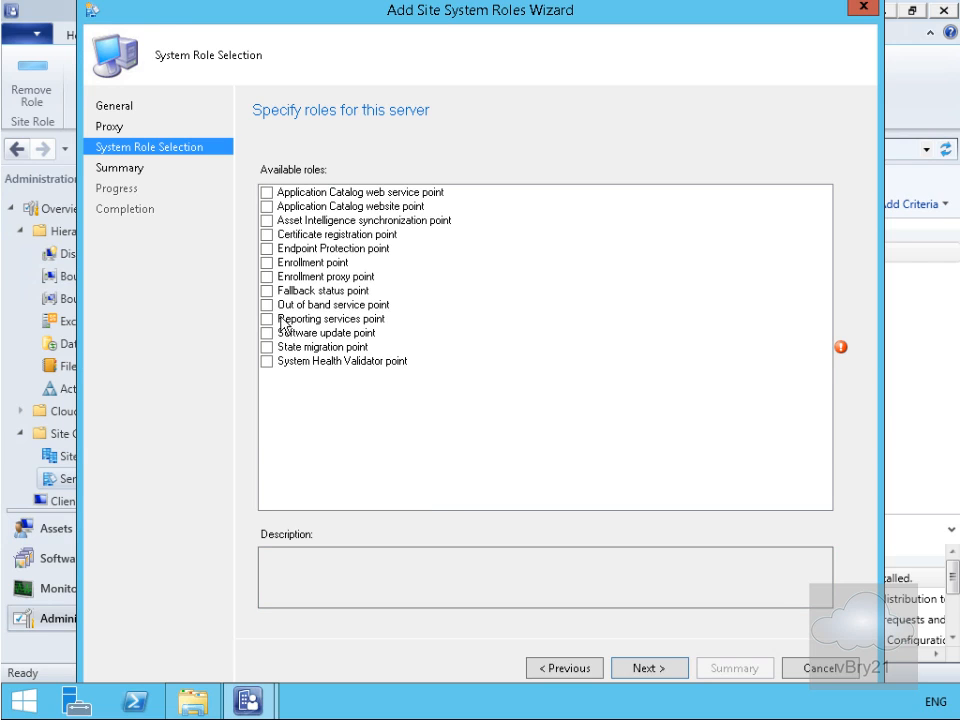
pyautogui.click(267, 290)
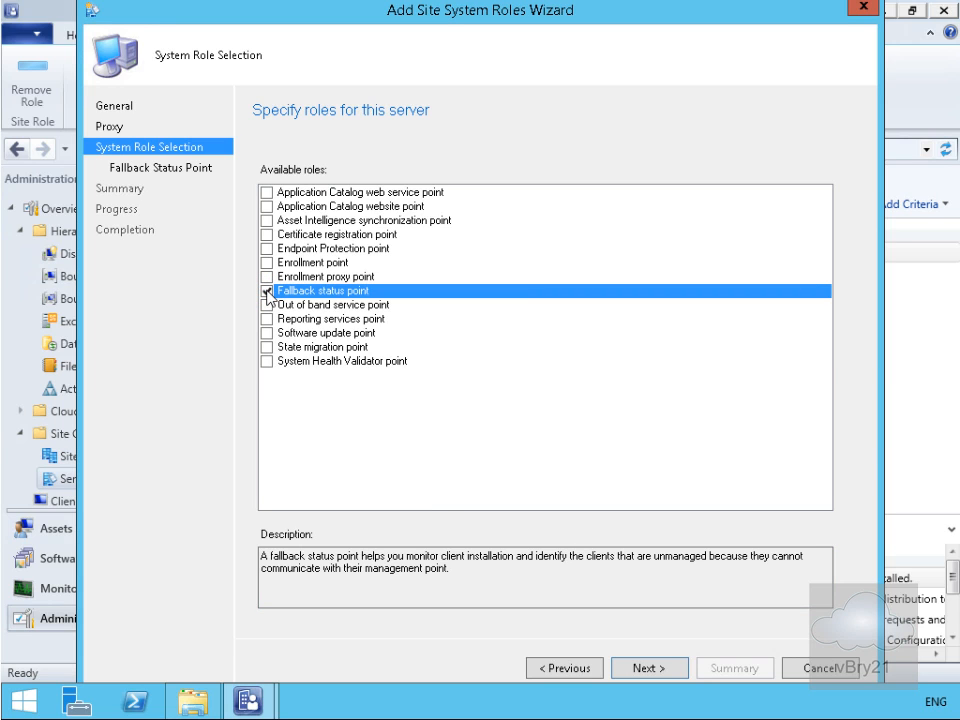
pyautogui.click(267, 319)
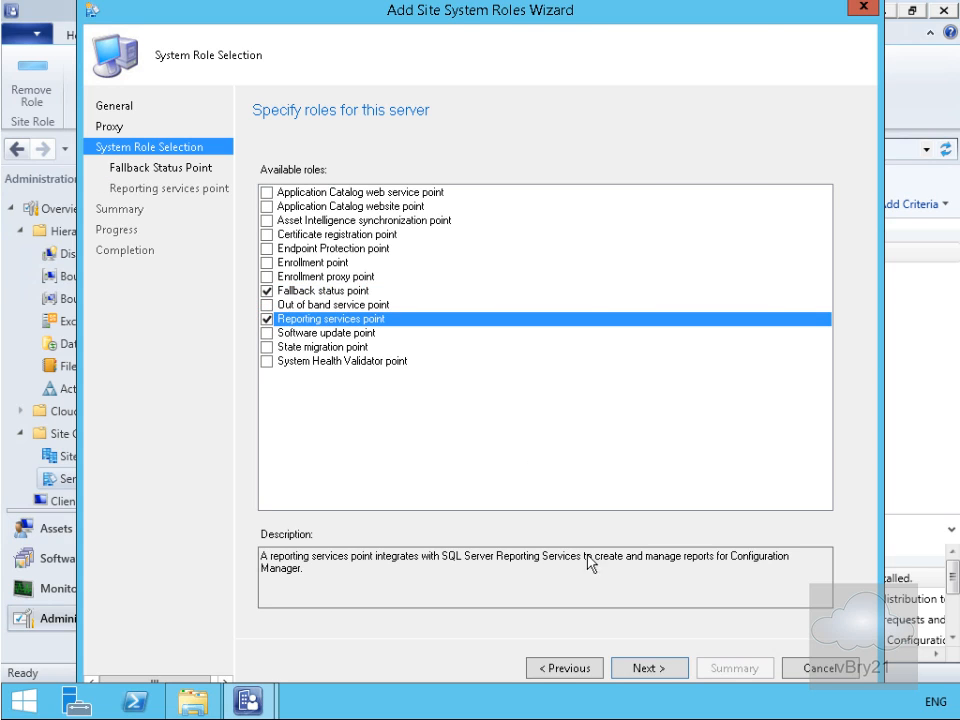
pyautogui.click(645, 665)
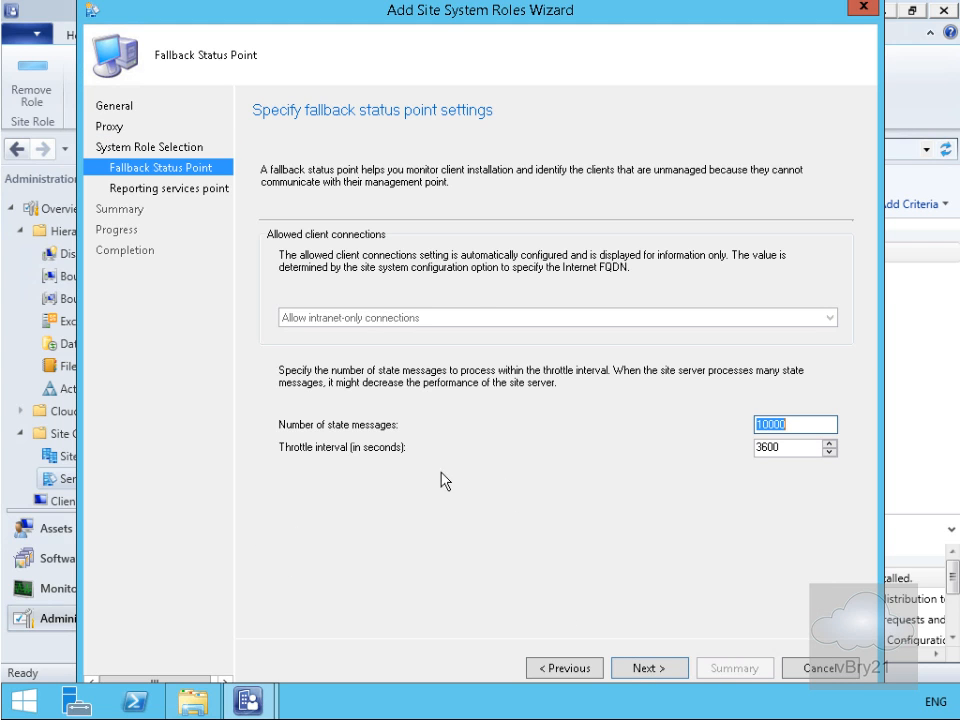
# - Keep the fallback defaults (10000 messages, 3600 seconds) and verify the CM_LON reporting database connection
pyautogui.click(649, 668)
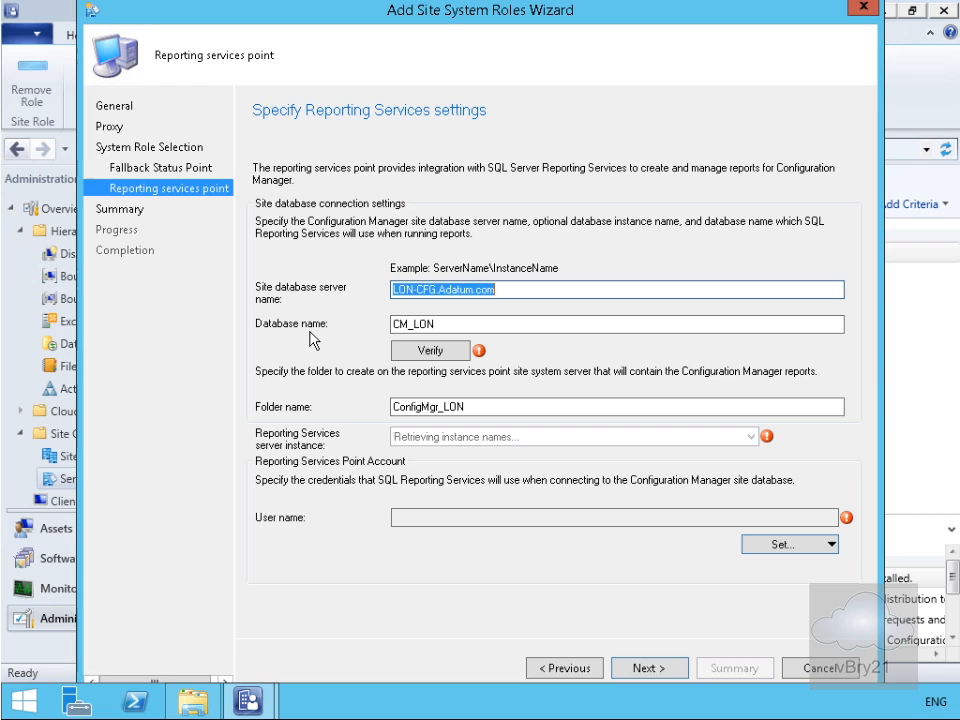
pyautogui.click(408, 350)
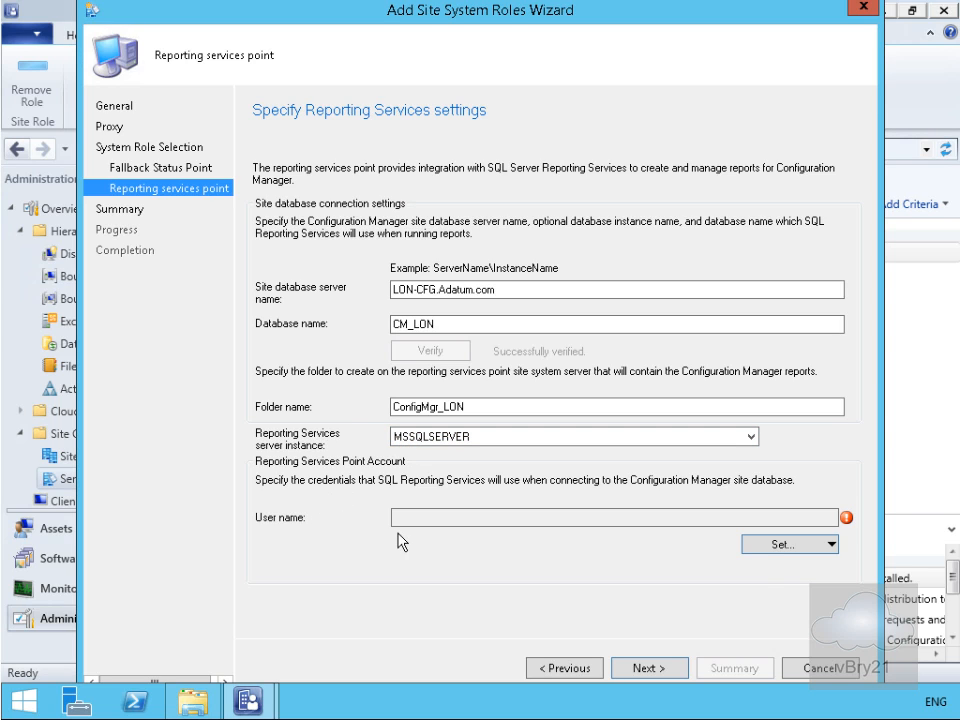
pyautogui.click(764, 552)
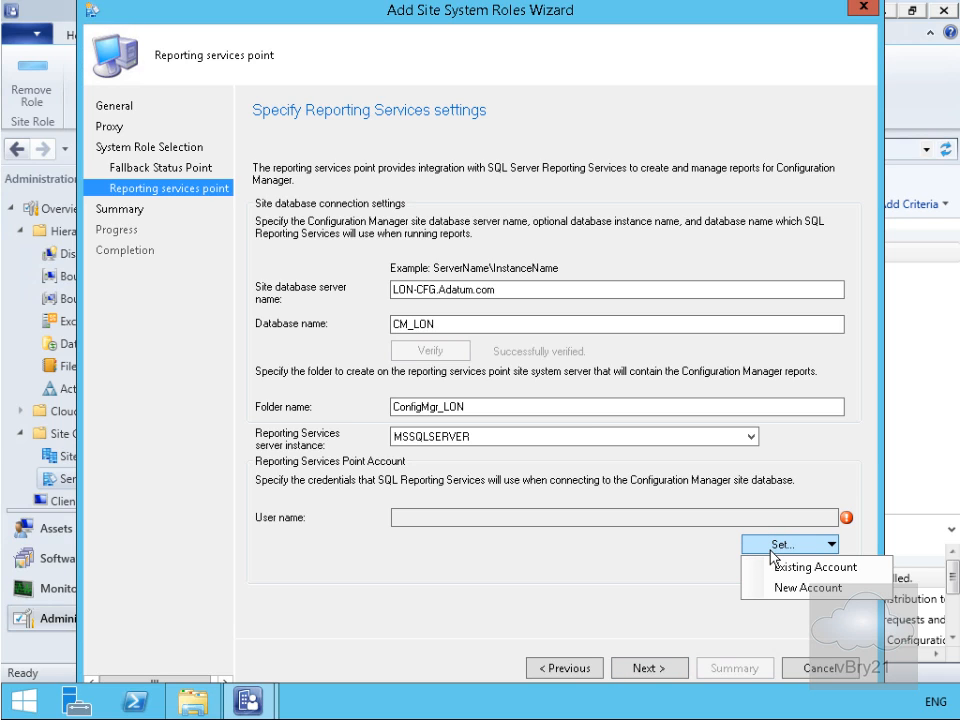
# - Set ADATUM\Administrator as the new Reporting Services Point Account, entering and confirming its password
pyautogui.click(792, 590)
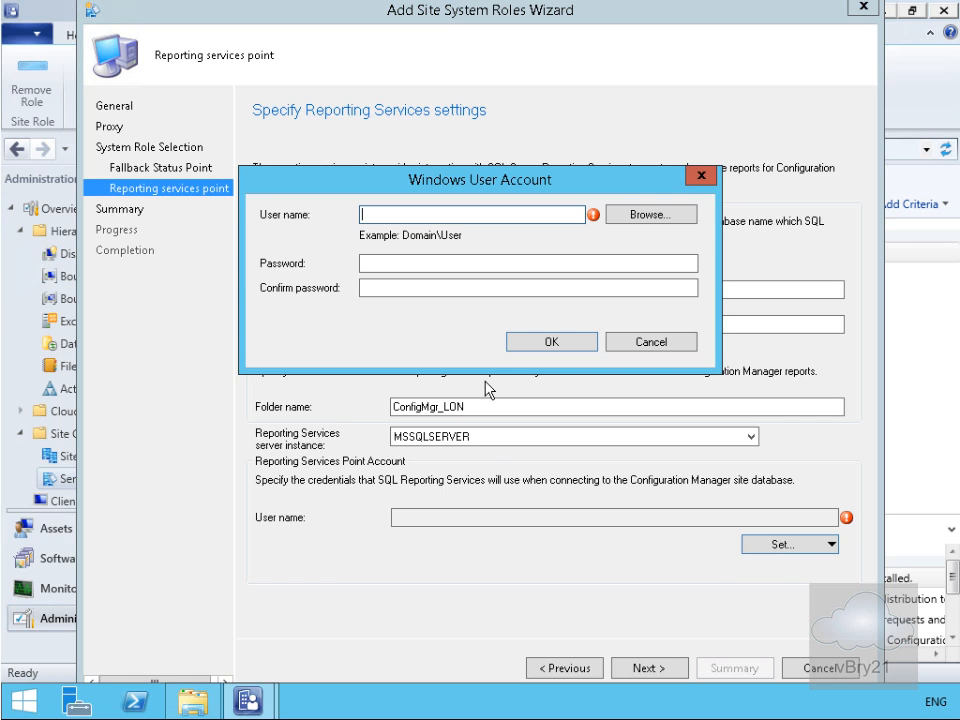
pyautogui.click(627, 216)
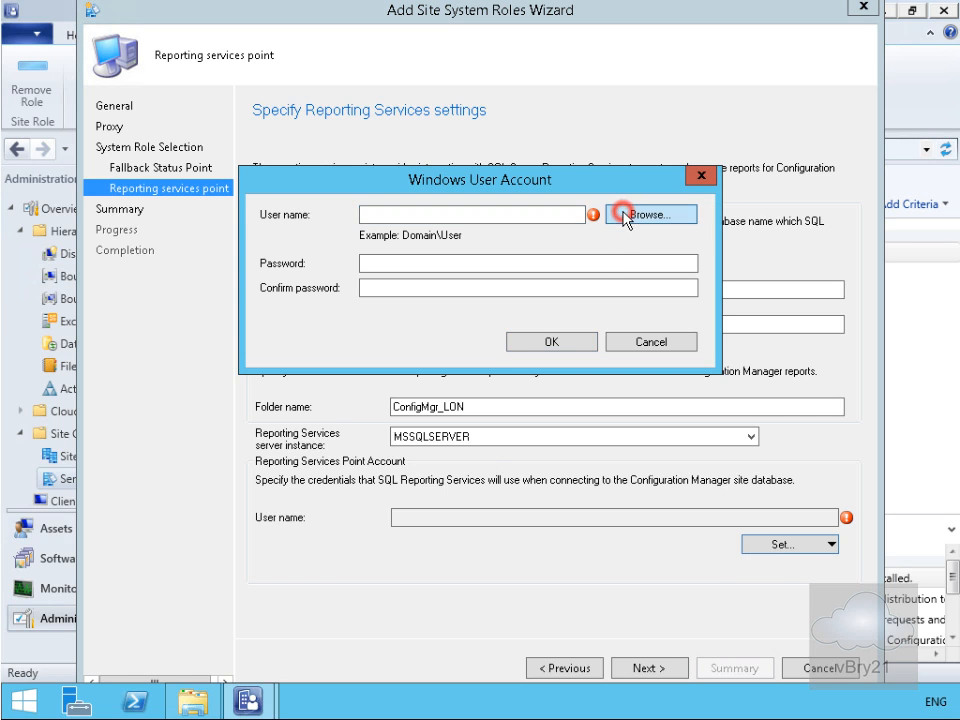
pyautogui.click(437, 379)
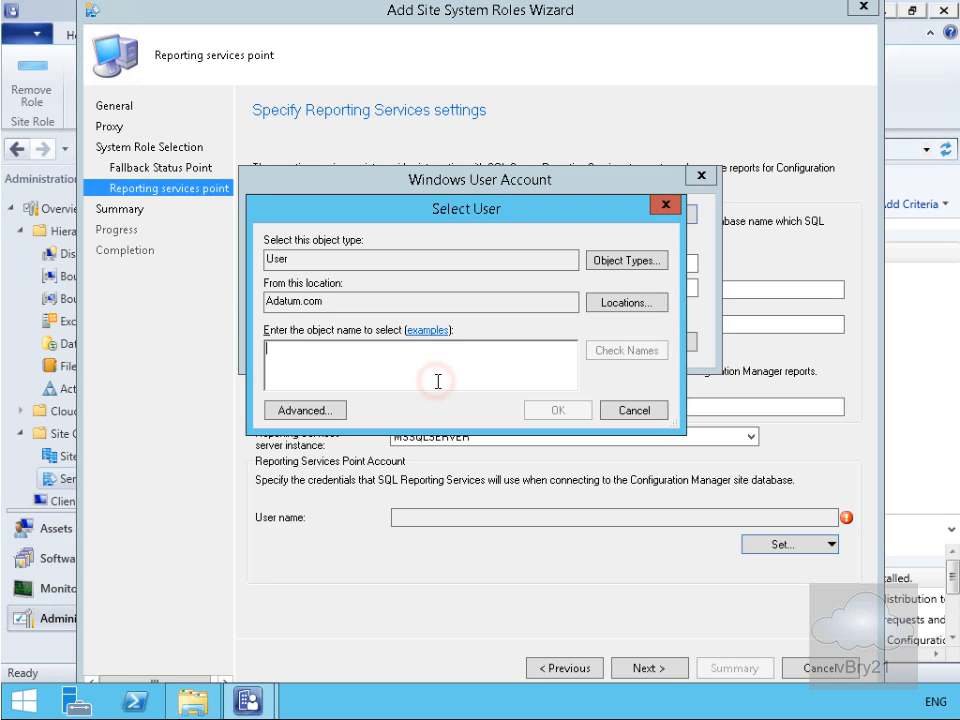
pyautogui.write('adm')
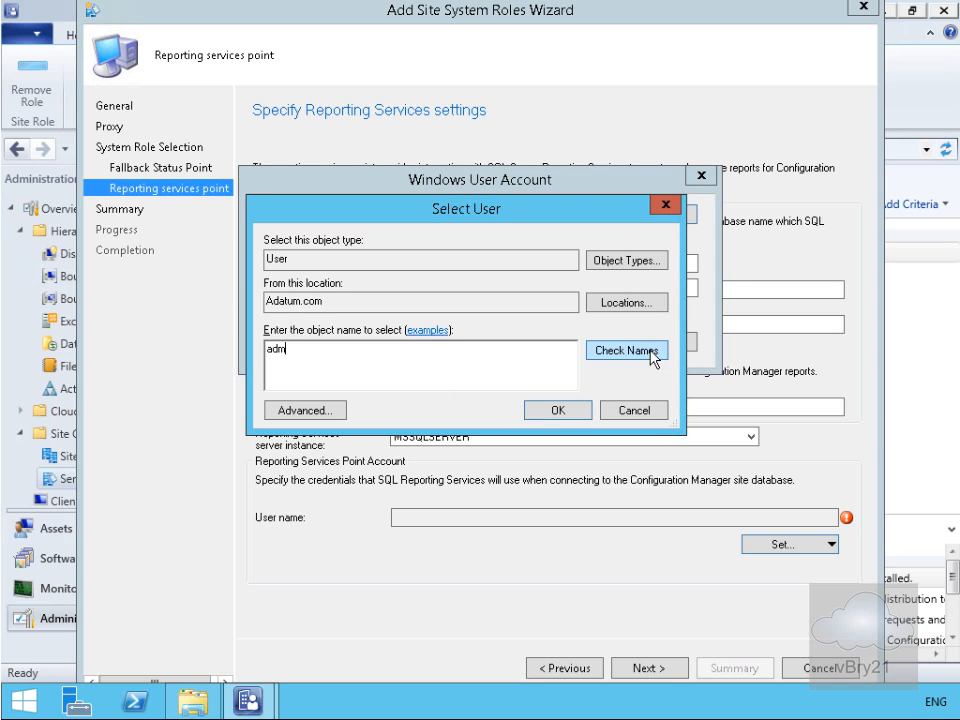
pyautogui.click(651, 353)
pyautogui.click(557, 411)
pyautogui.click(404, 264)
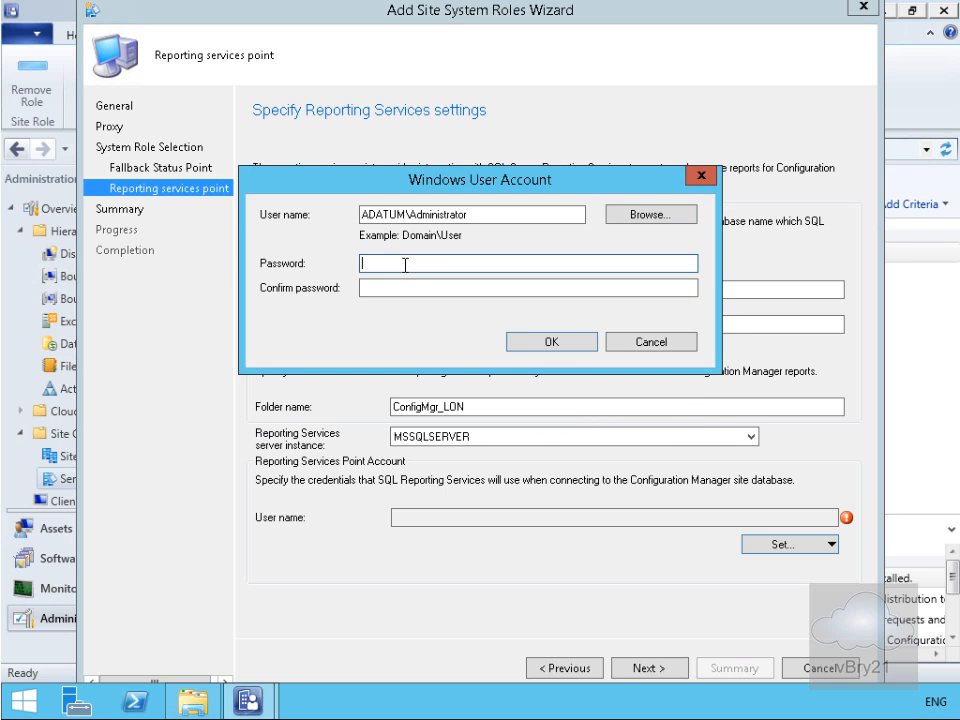
pyautogui.write('Pa$$w0rd')
pyautogui.press('Tab')
pyautogui.write('Pa$$w0rd')
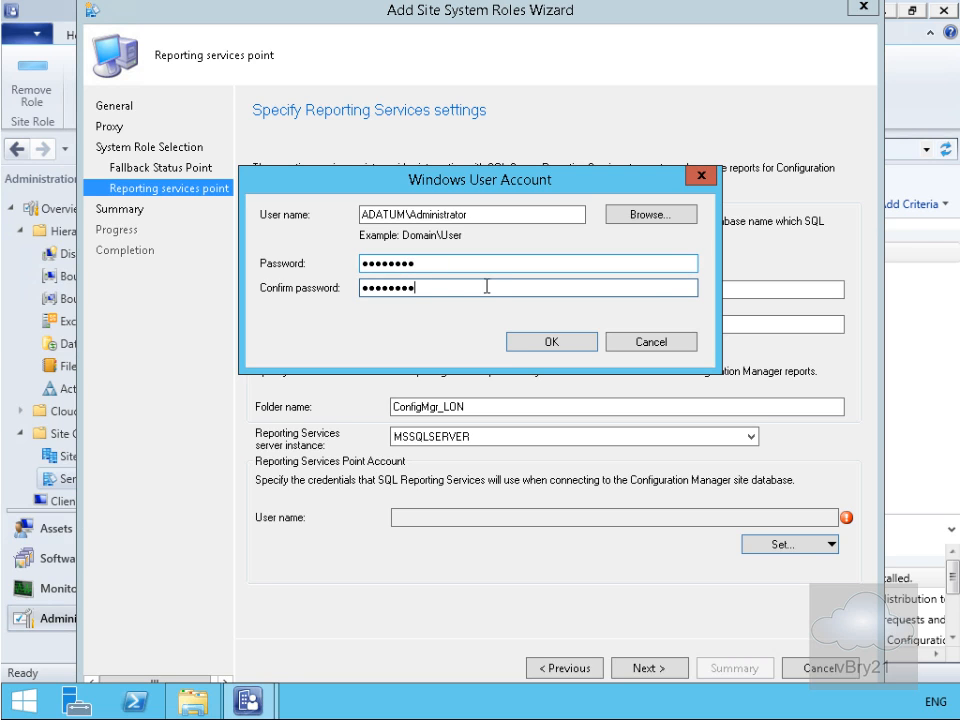
pyautogui.click(538, 343)
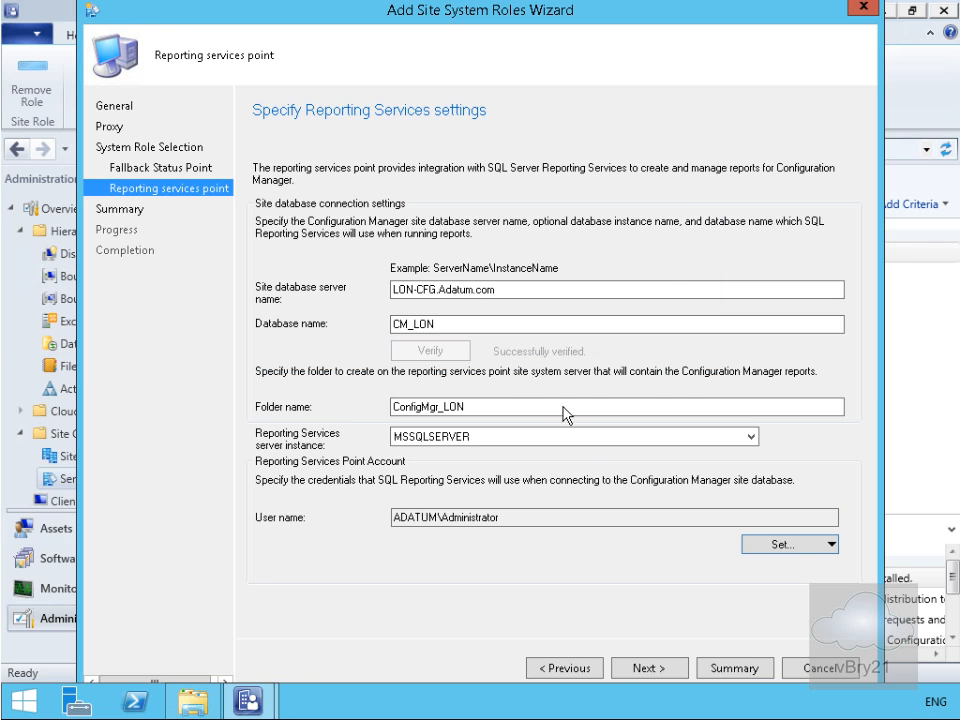
# - Review the summary, install both roles on LON-CFG.Adatum.com, and close the completed wizard
pyautogui.click(646, 669)
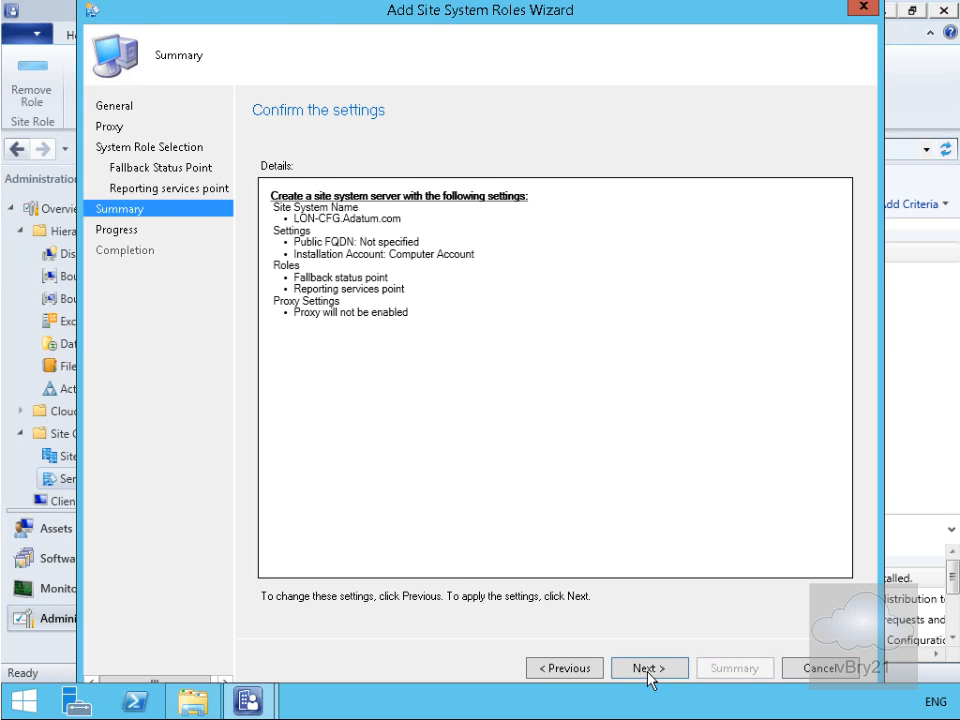
pyautogui.click(647, 669)
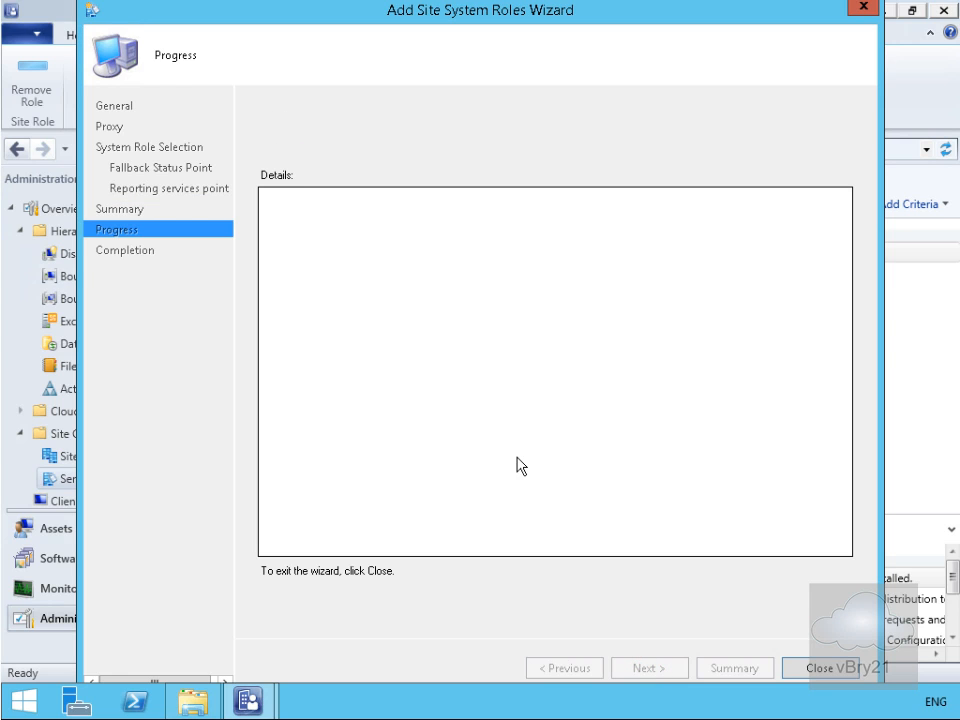
pyautogui.click(806, 667)
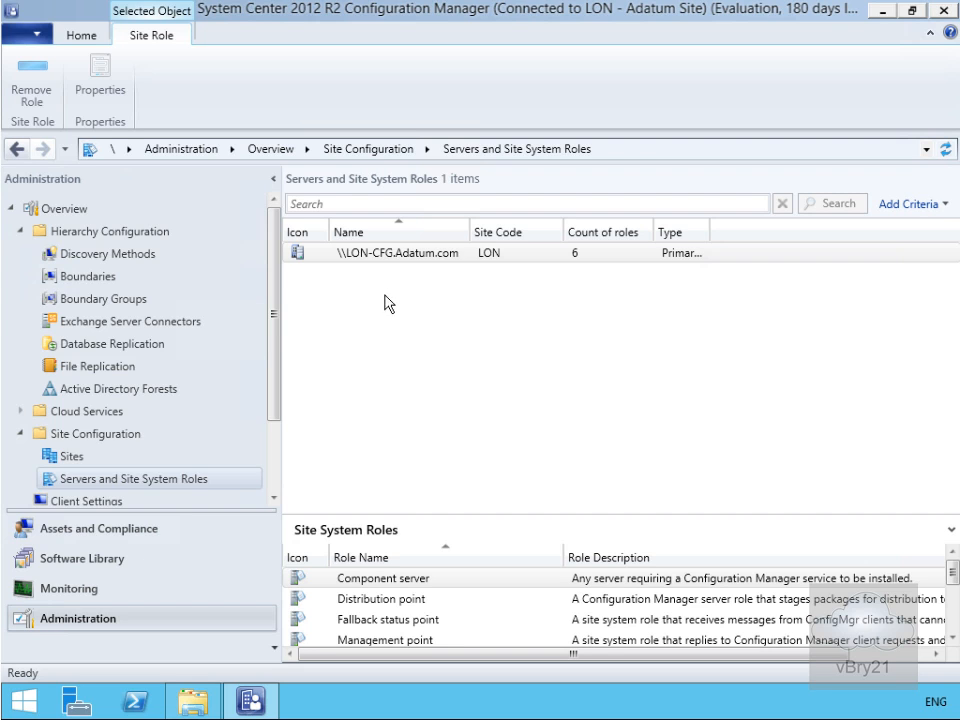
# - Enable 'Generate alert when the management point is not healthy' in the LON-CFG Management point properties
pyautogui.click(368, 257)
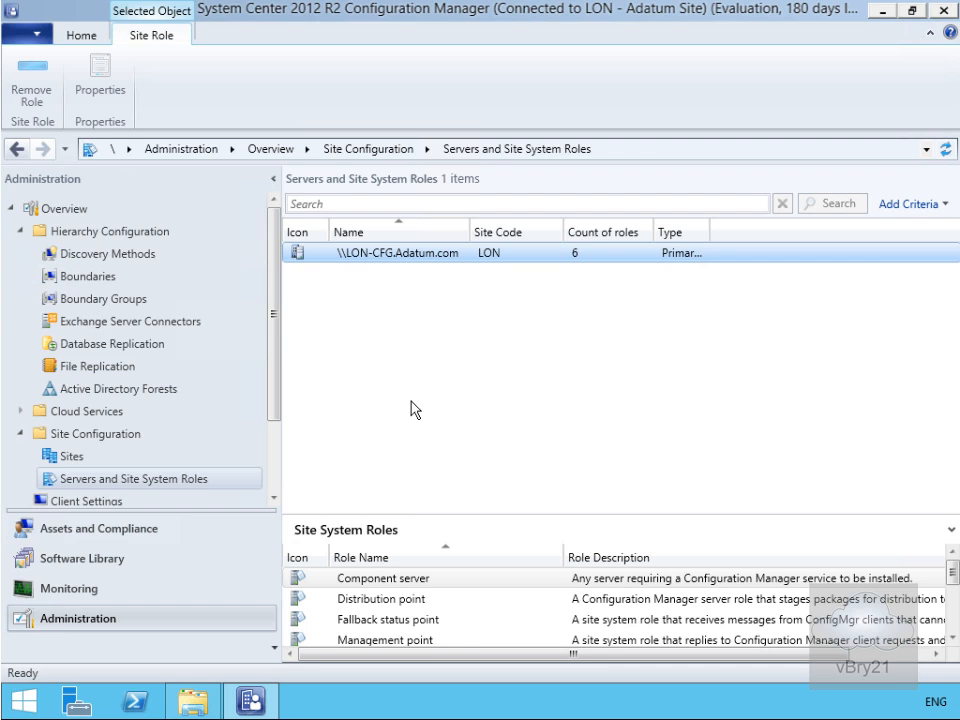
pyautogui.scroll(-1, 420, 645)
pyautogui.click(415, 622)
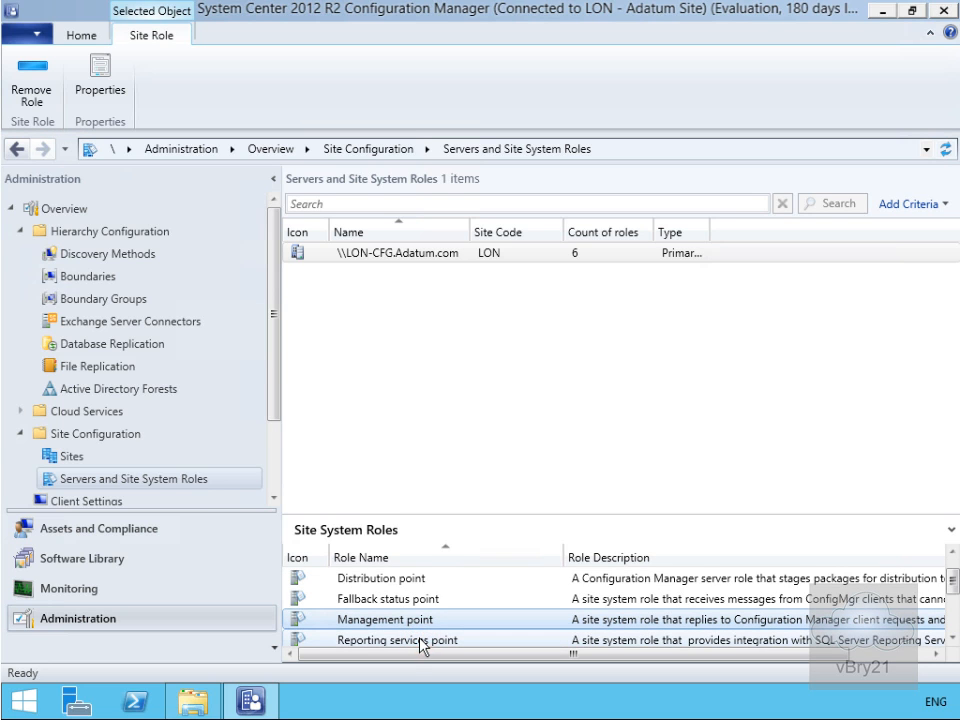
pyautogui.rightClick(415, 630)
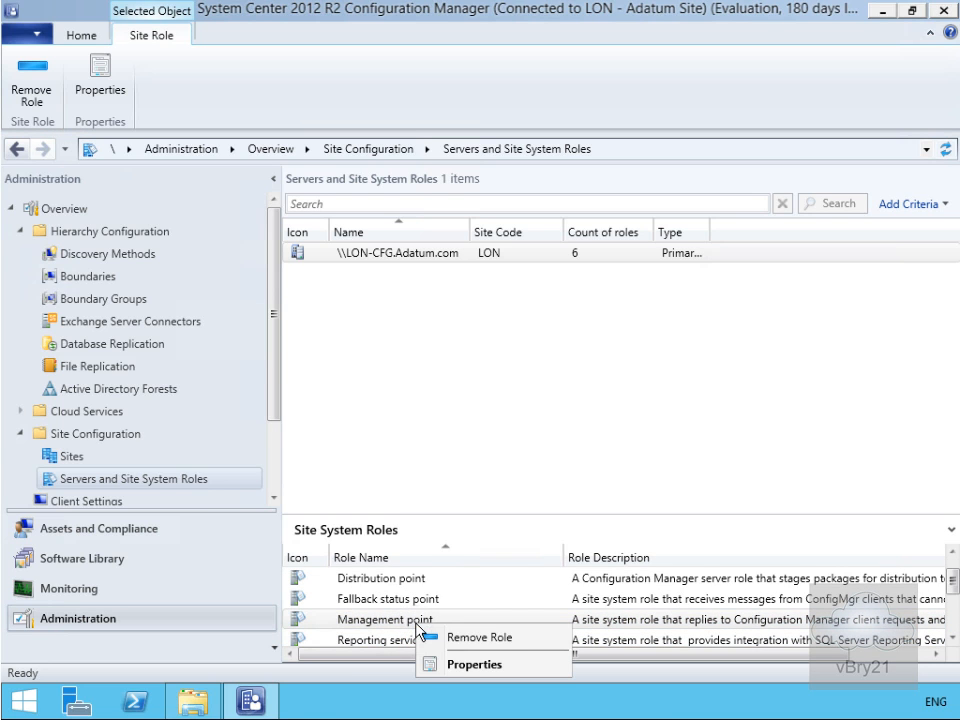
pyautogui.click(455, 666)
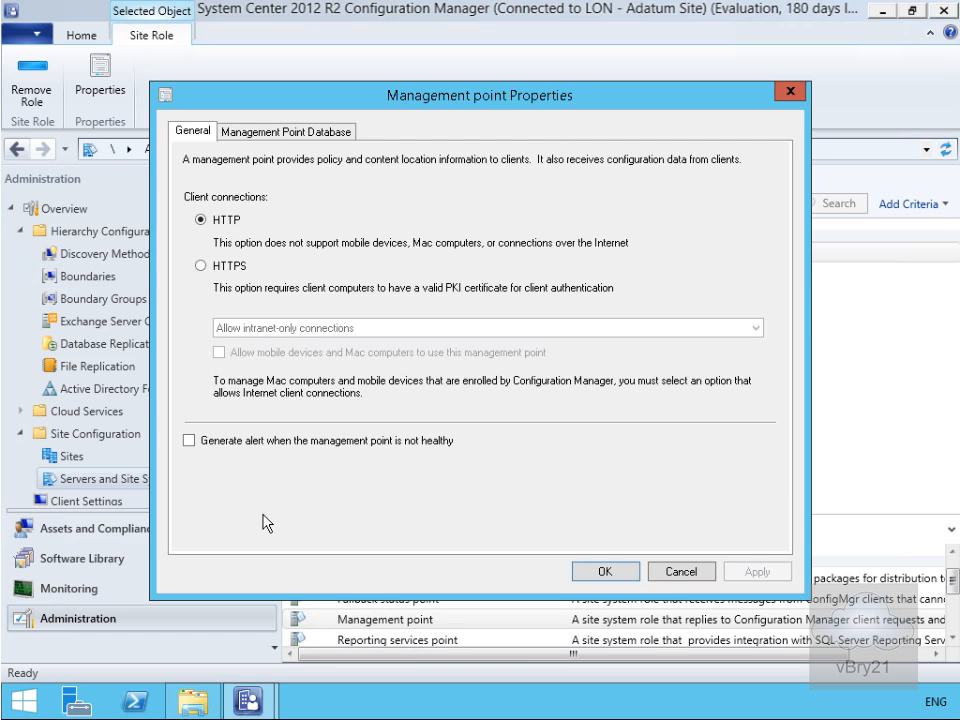
pyautogui.click(190, 442)
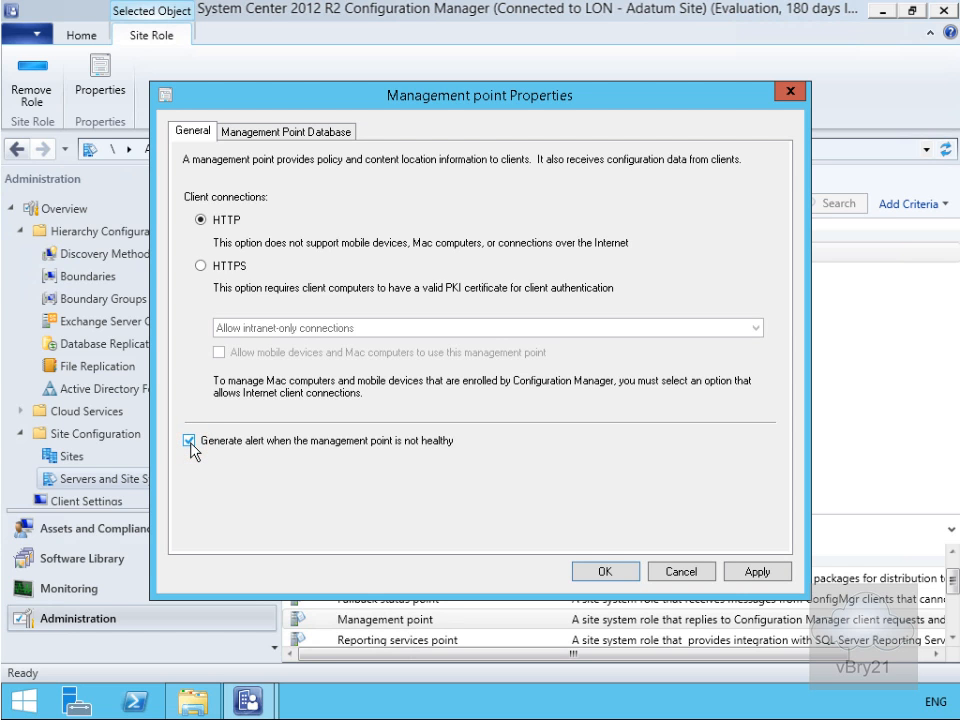
pyautogui.click(290, 138)
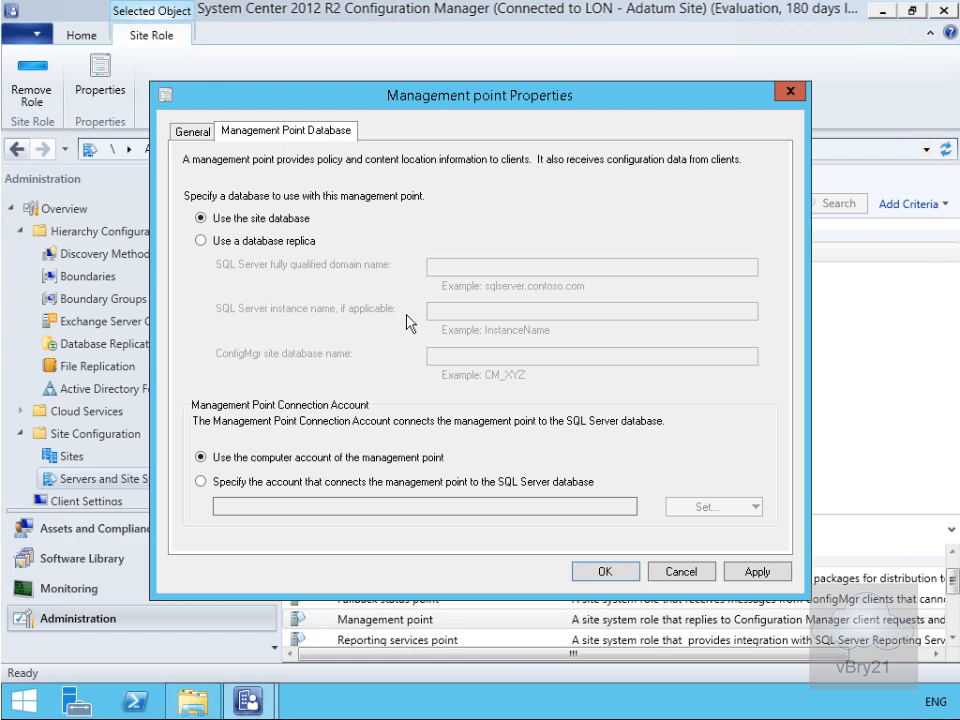
pyautogui.click(622, 571)
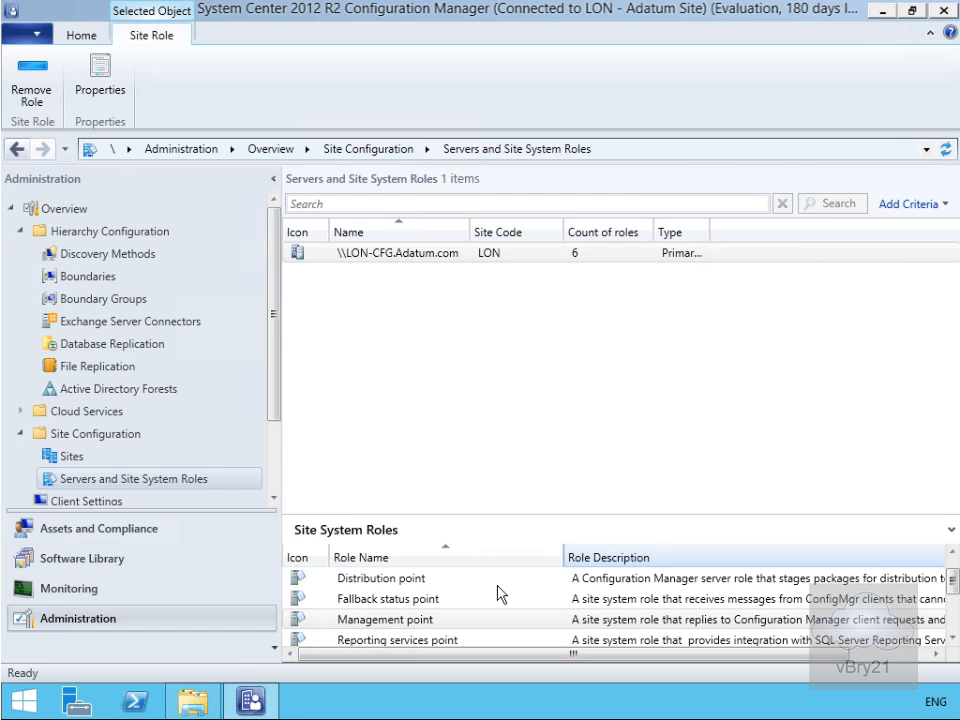
pyautogui.click(464, 589)
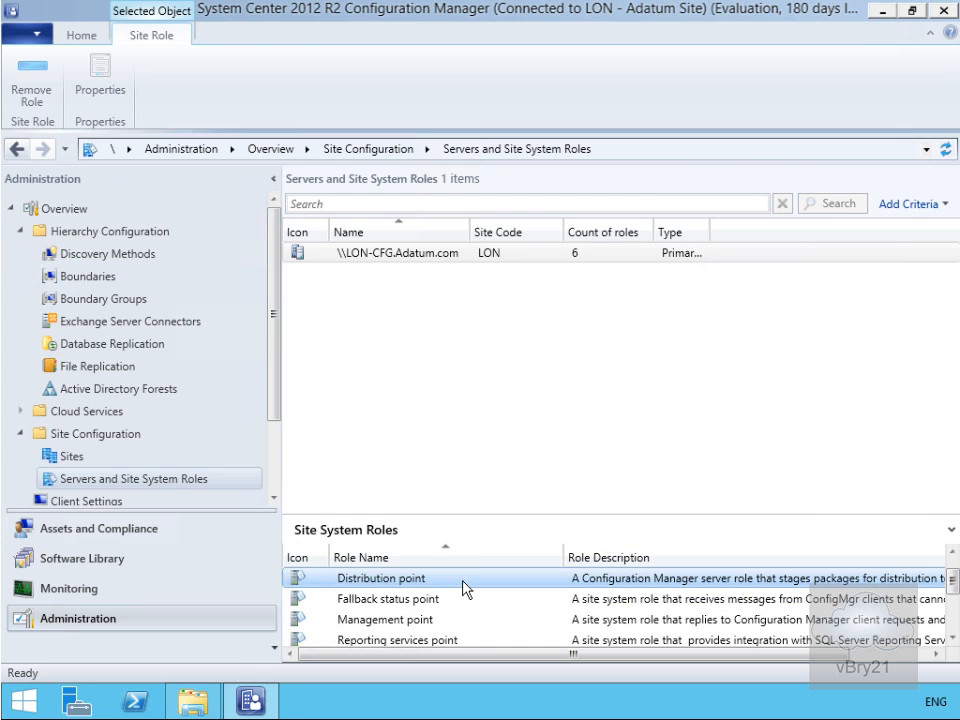
pyautogui.rightClick(465, 586)
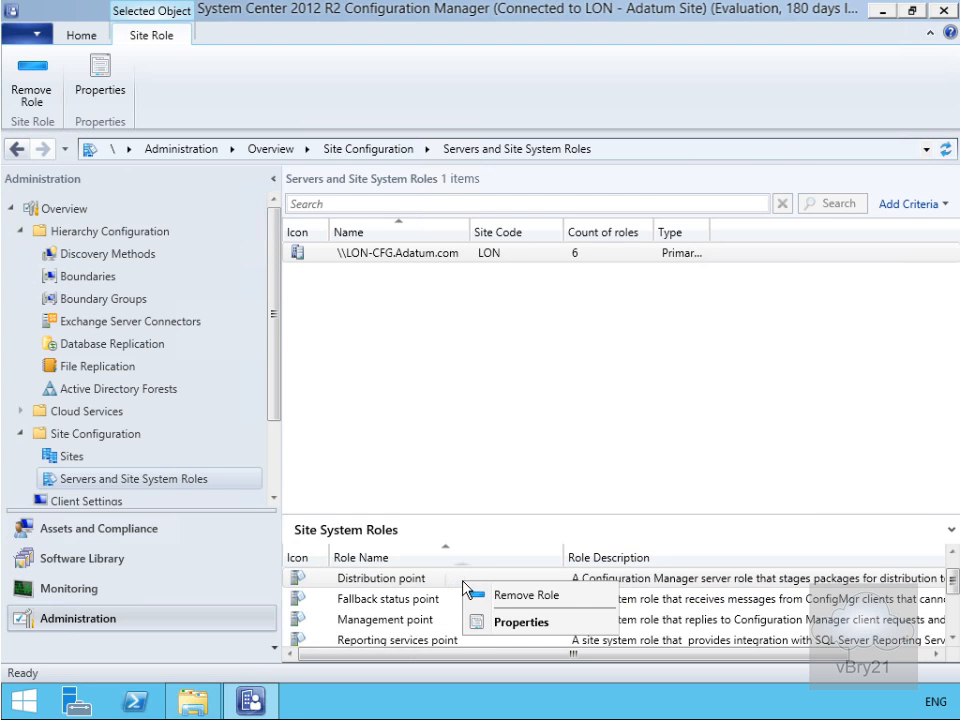
pyautogui.click(522, 623)
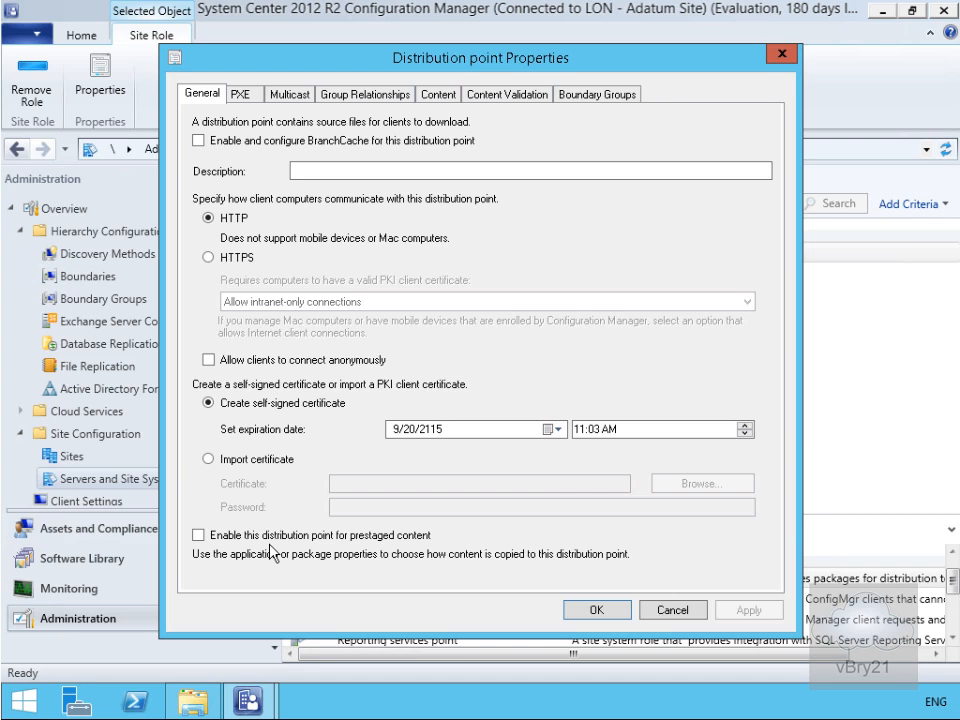
pyautogui.click(241, 94)
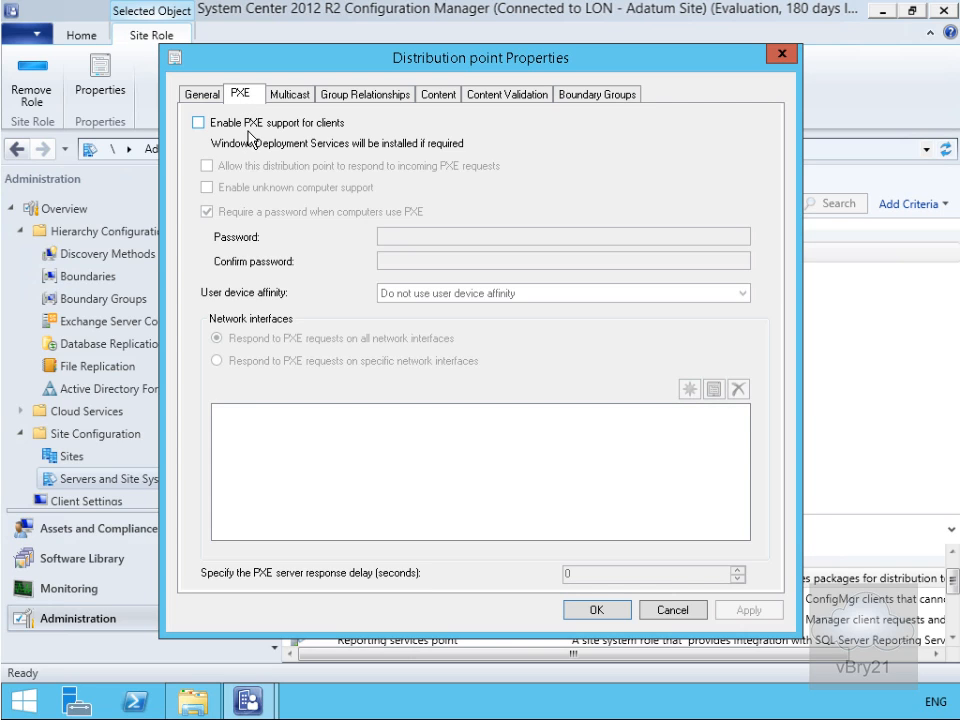
pyautogui.click(291, 96)
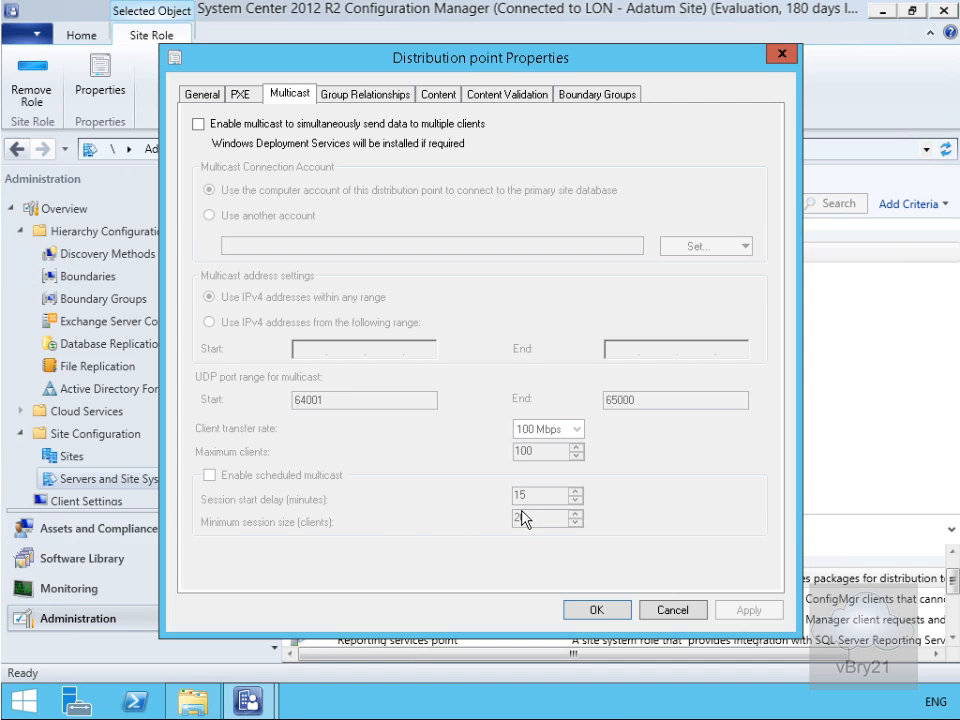
pyautogui.click(494, 100)
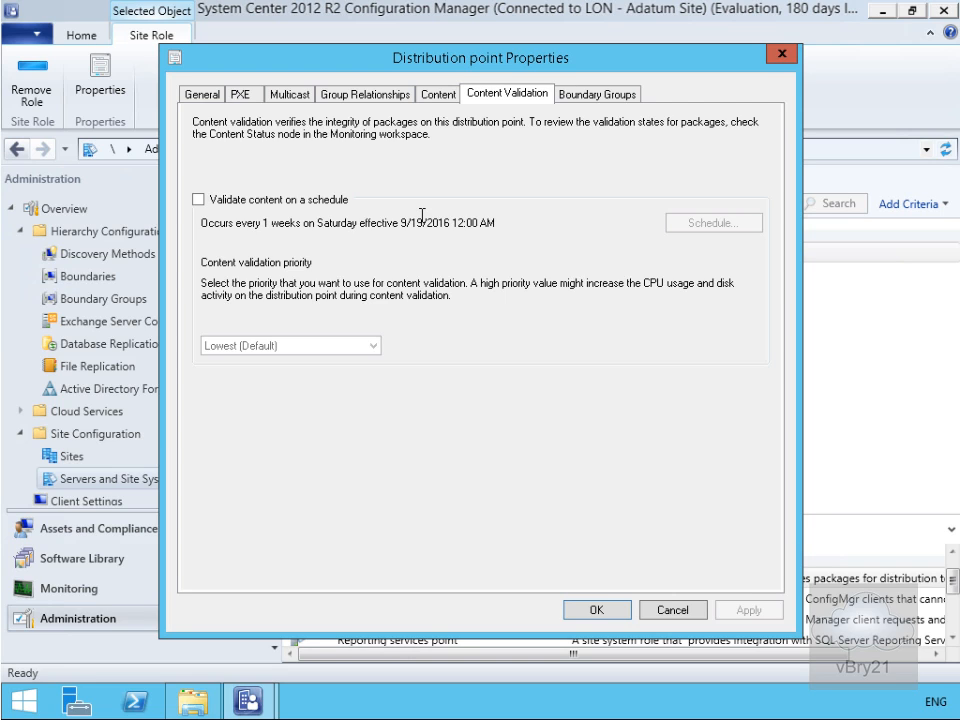
pyautogui.click(673, 611)
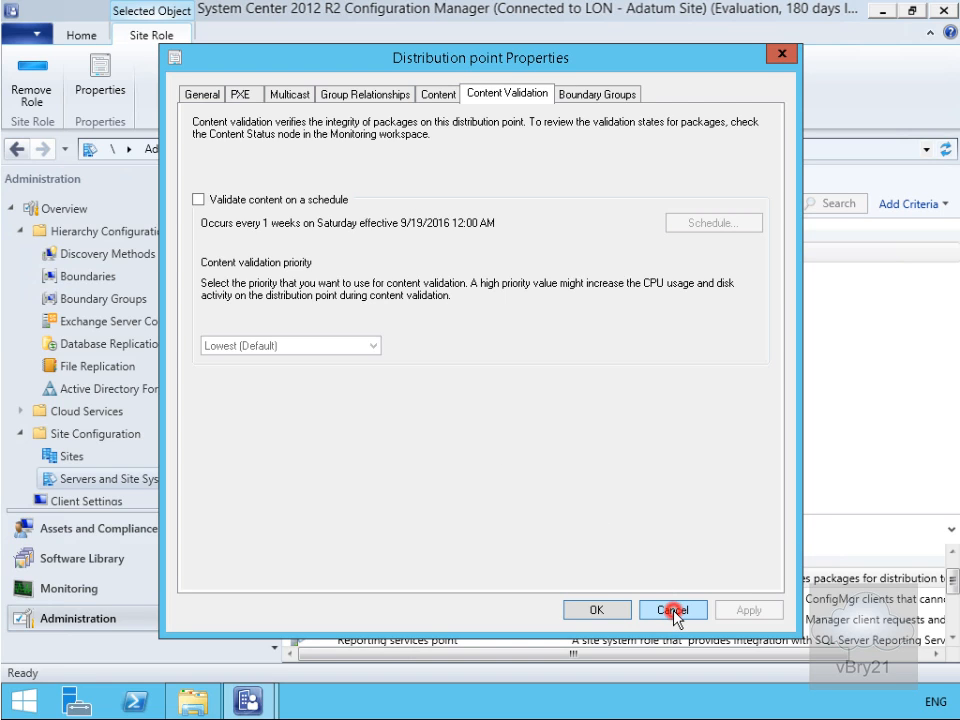